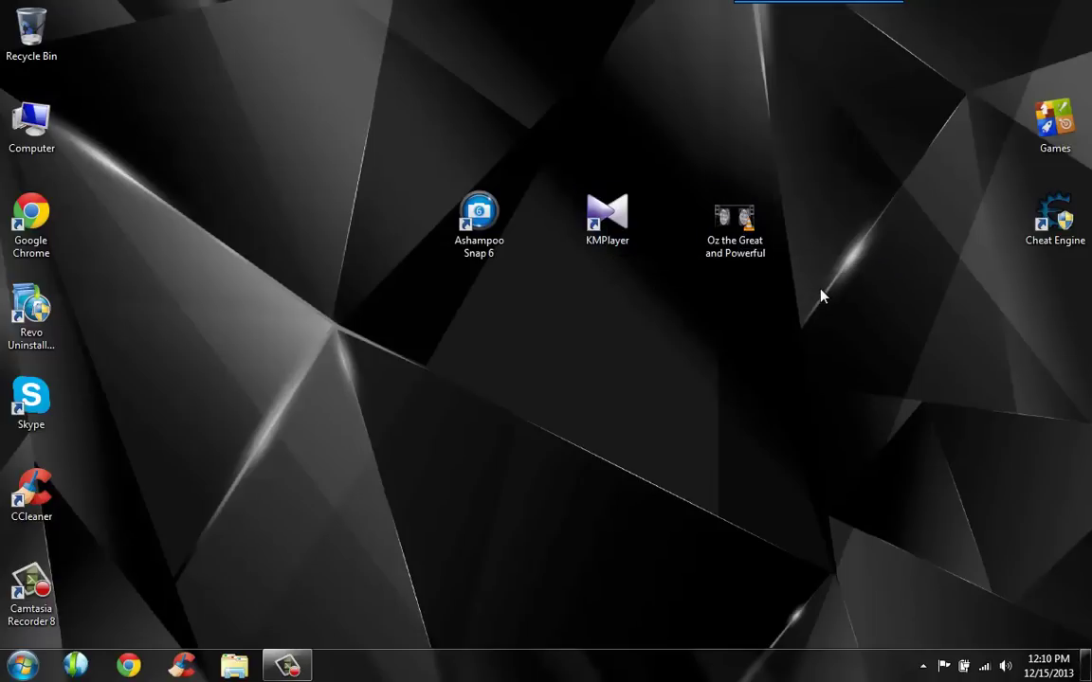
- Open the Oz movie, skip ahead to about 56 minutes, pause, then close it
{"action": "double_click", "coordinate": [755, 240]}
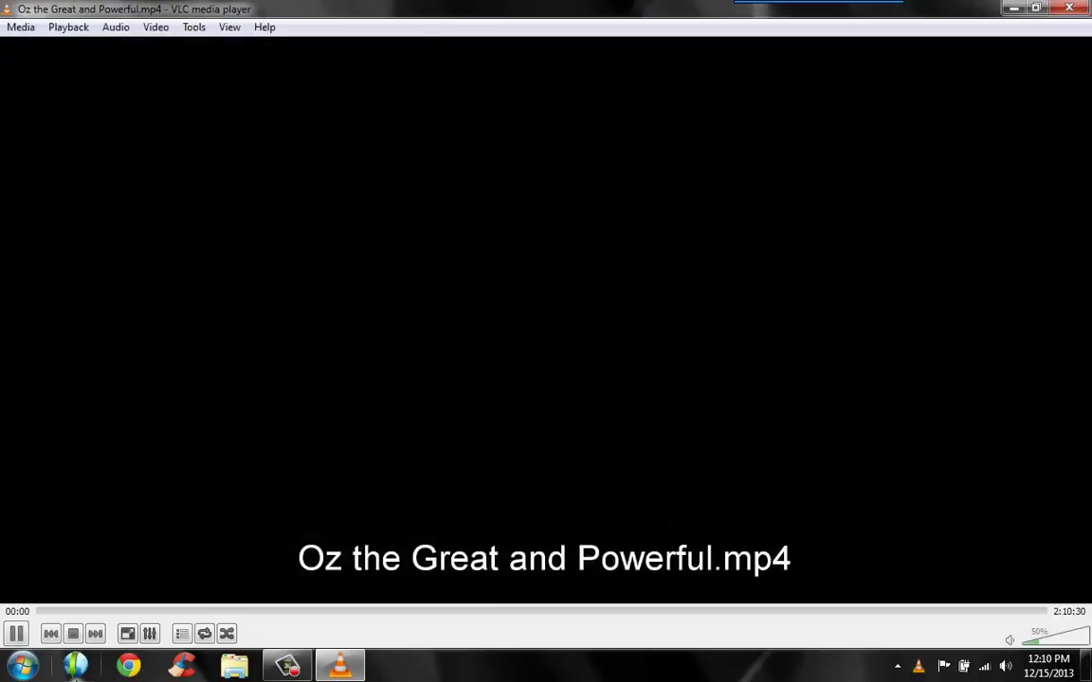
{"action": "left_click", "coordinate": [280, 616]}
{"action": "left_click", "coordinate": [478, 616]}
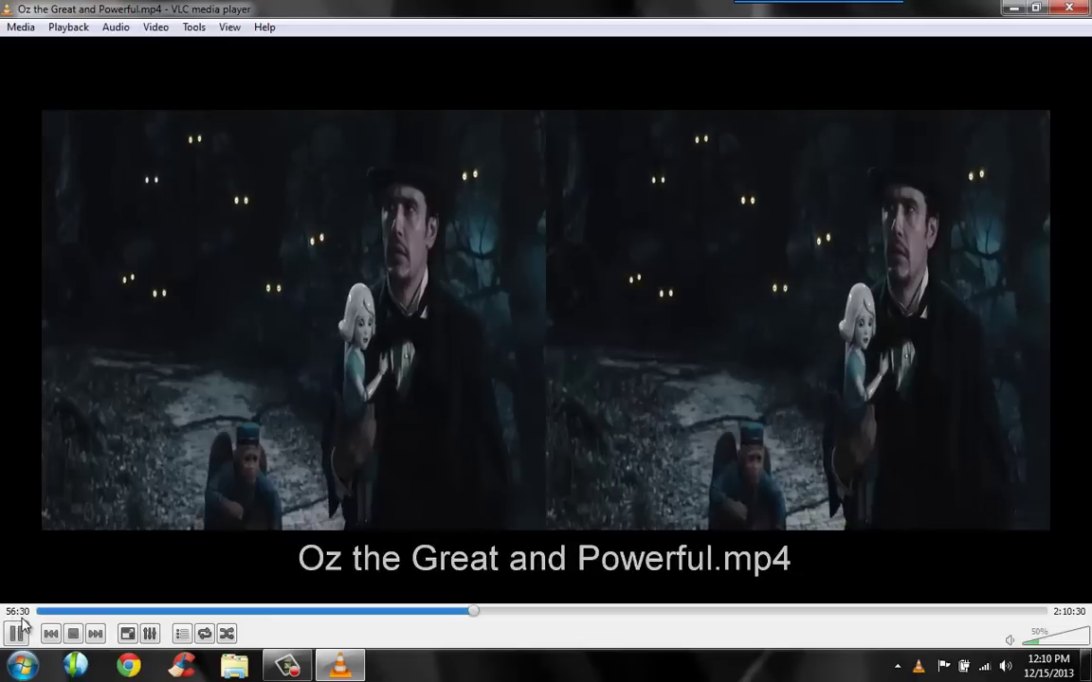
{"action": "left_click", "coordinate": [18, 633]}
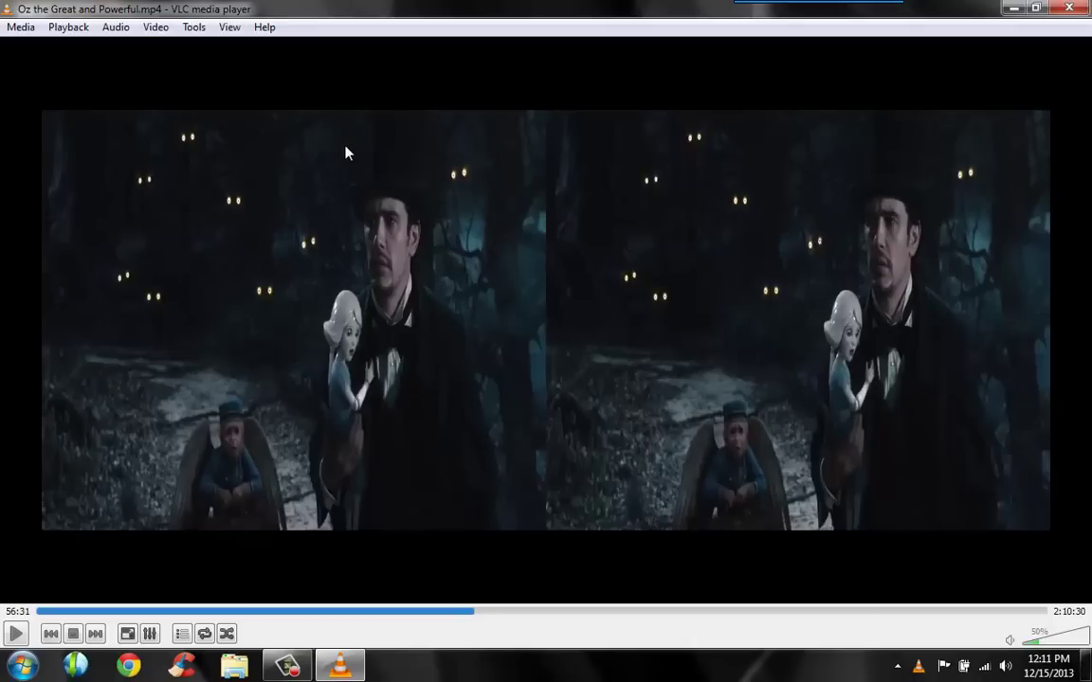
{"action": "left_click", "coordinate": [1072, 10]}
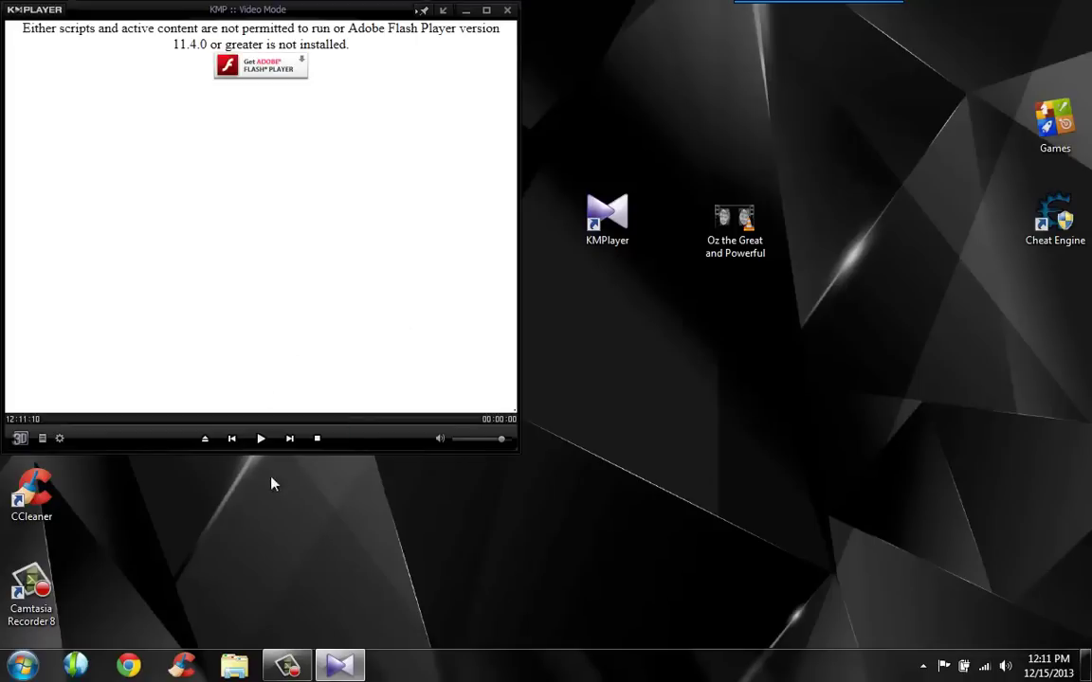
- Reopen Oz the Great and Powerful through the right-click Open File(s) command
{"action": "right_click", "coordinate": [189, 441]}
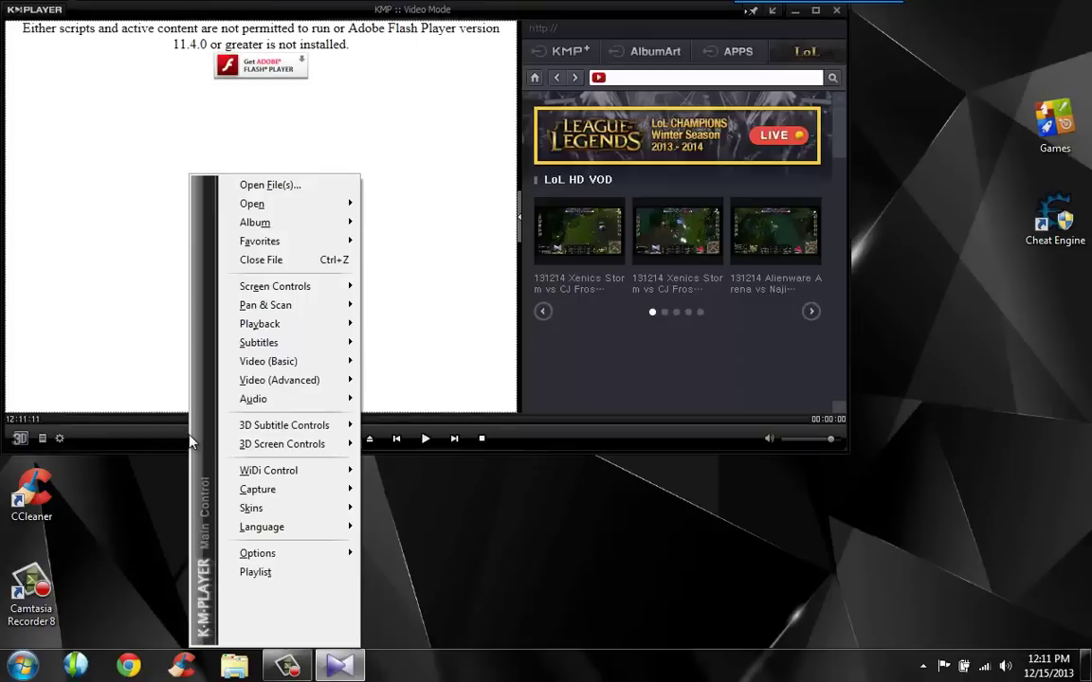
{"action": "left_click", "coordinate": [289, 185]}
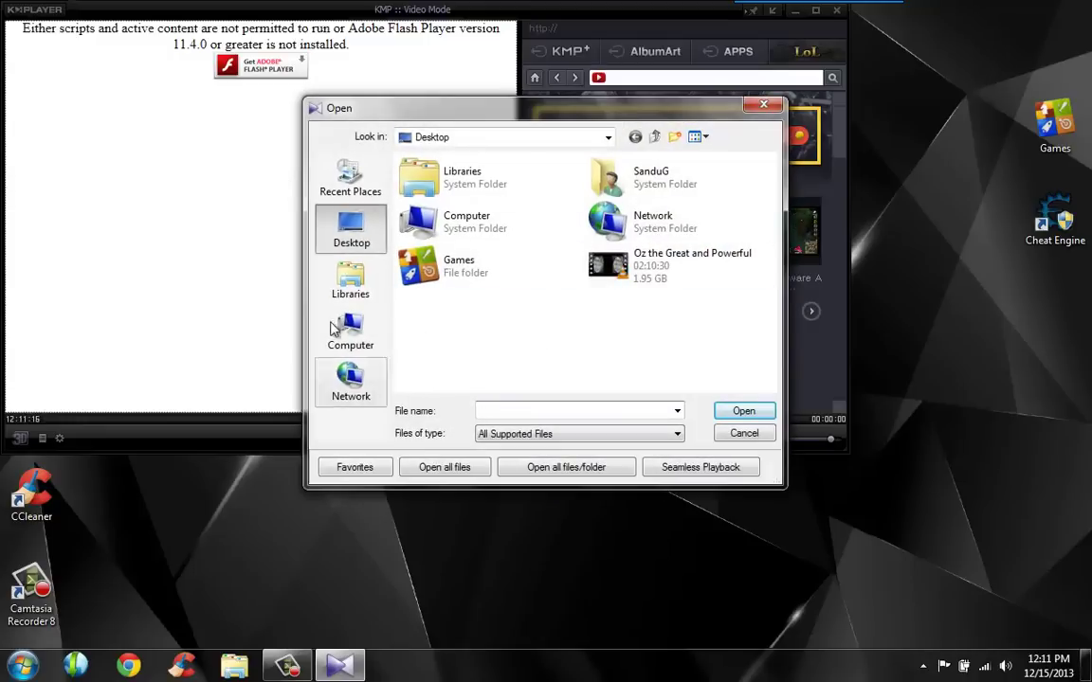
{"action": "left_click", "coordinate": [617, 272]}
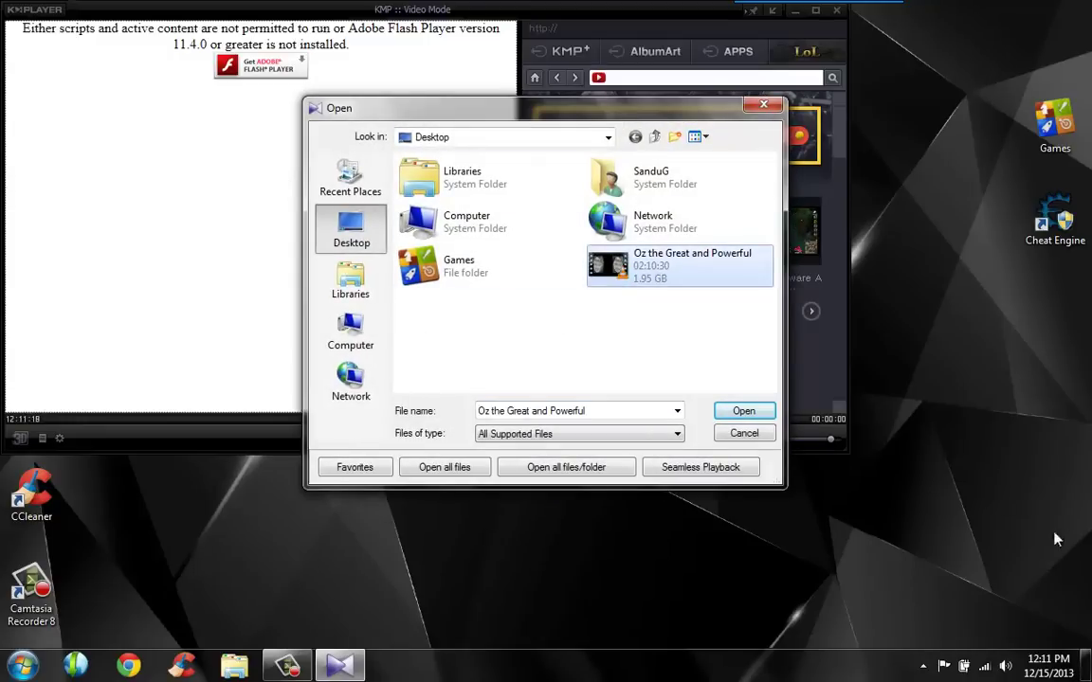
{"action": "left_click", "coordinate": [753, 414]}
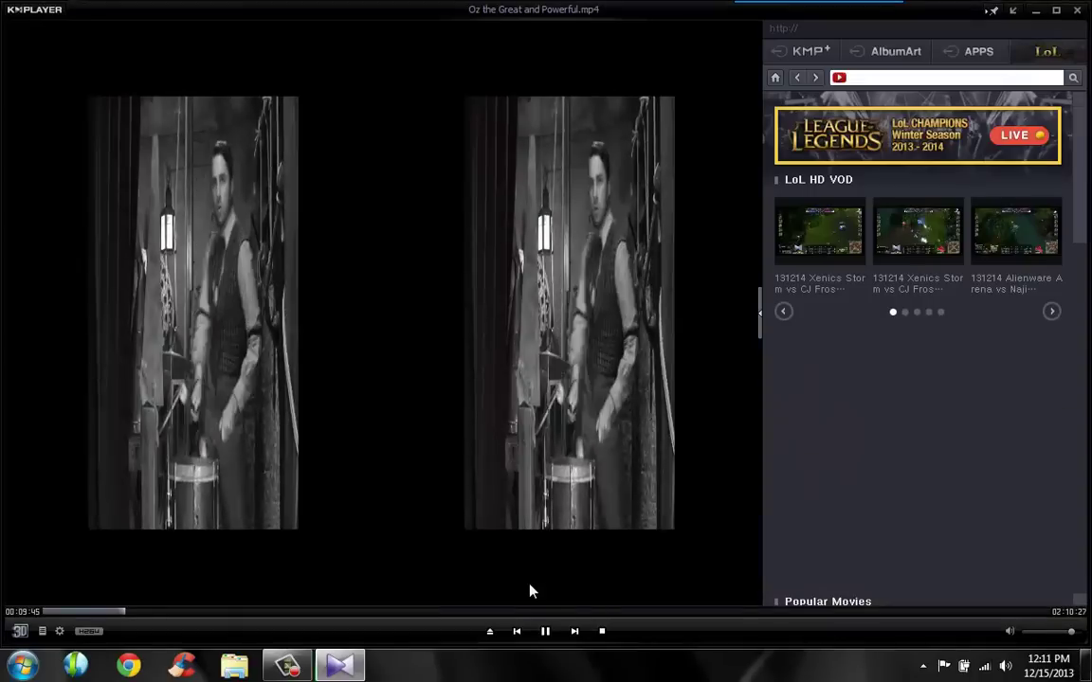
- Mute the sound, merge the side-by-side frames into 3D, and jump ahead to about 34 minutes
{"action": "left_click", "coordinate": [1031, 632]}
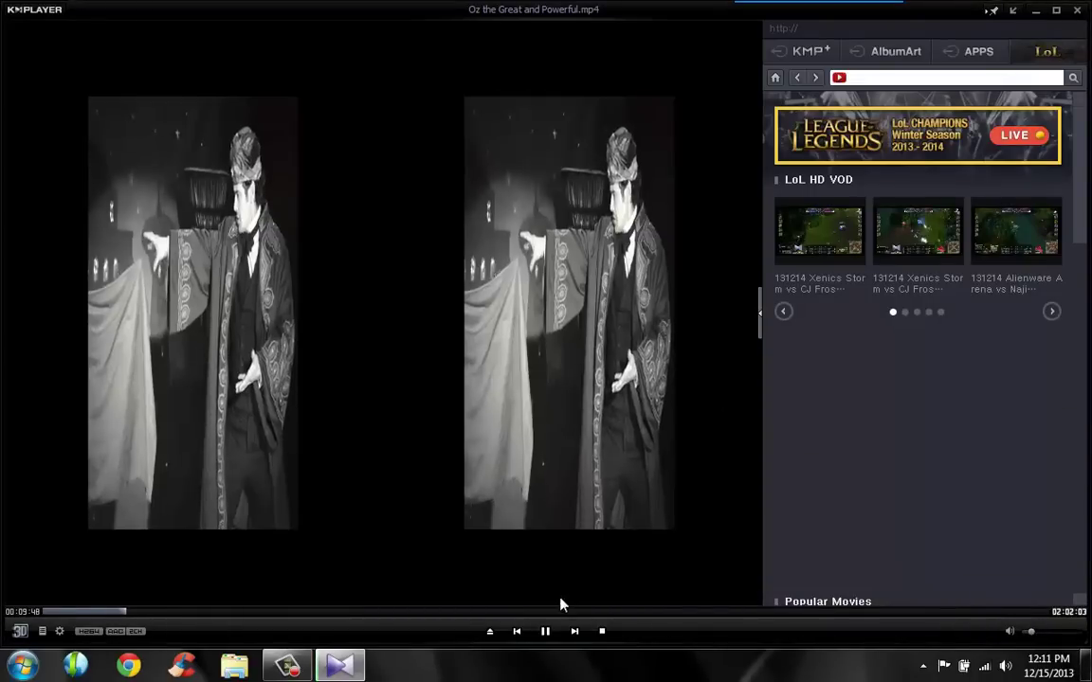
{"action": "left_click", "coordinate": [1009, 632]}
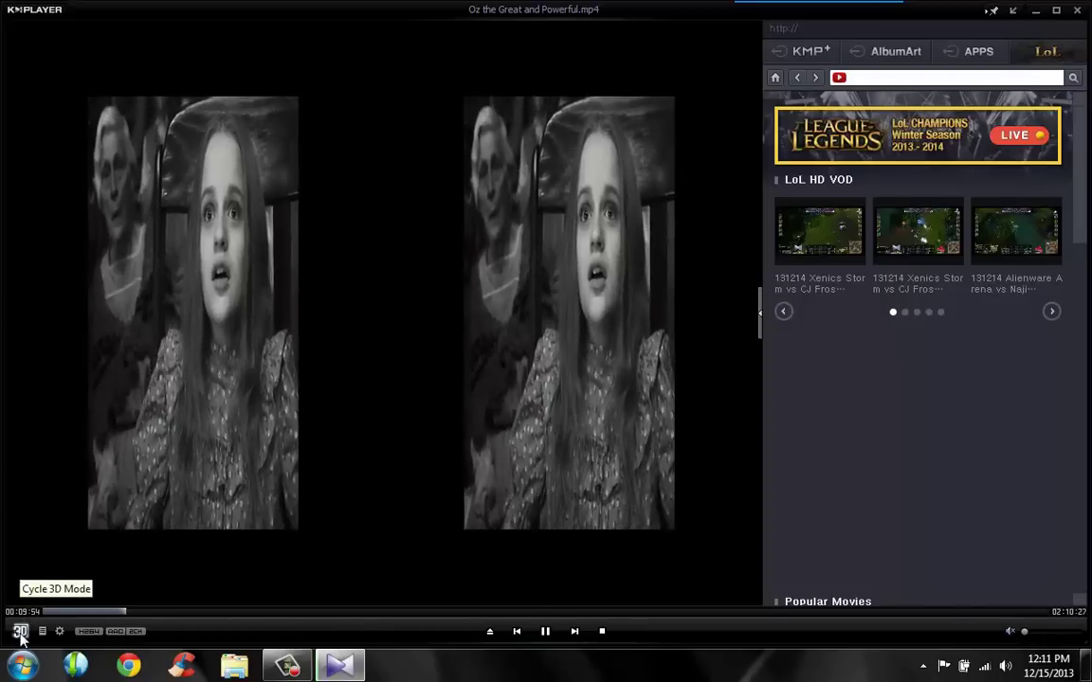
{"action": "left_click", "coordinate": [20, 632]}
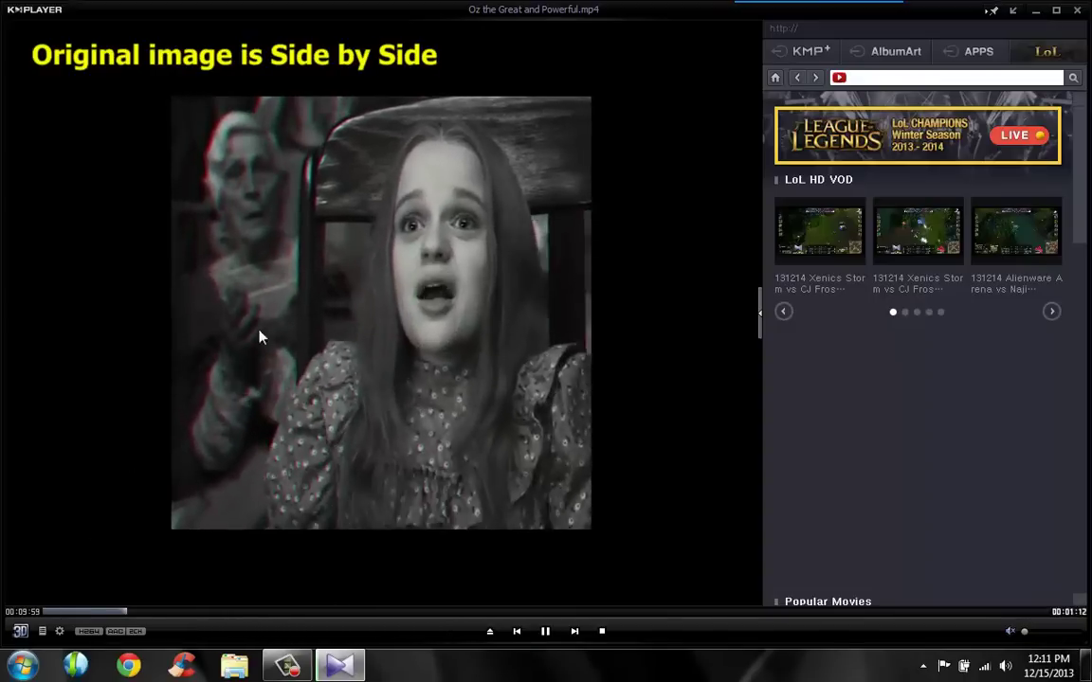
{"action": "left_click", "coordinate": [210, 616]}
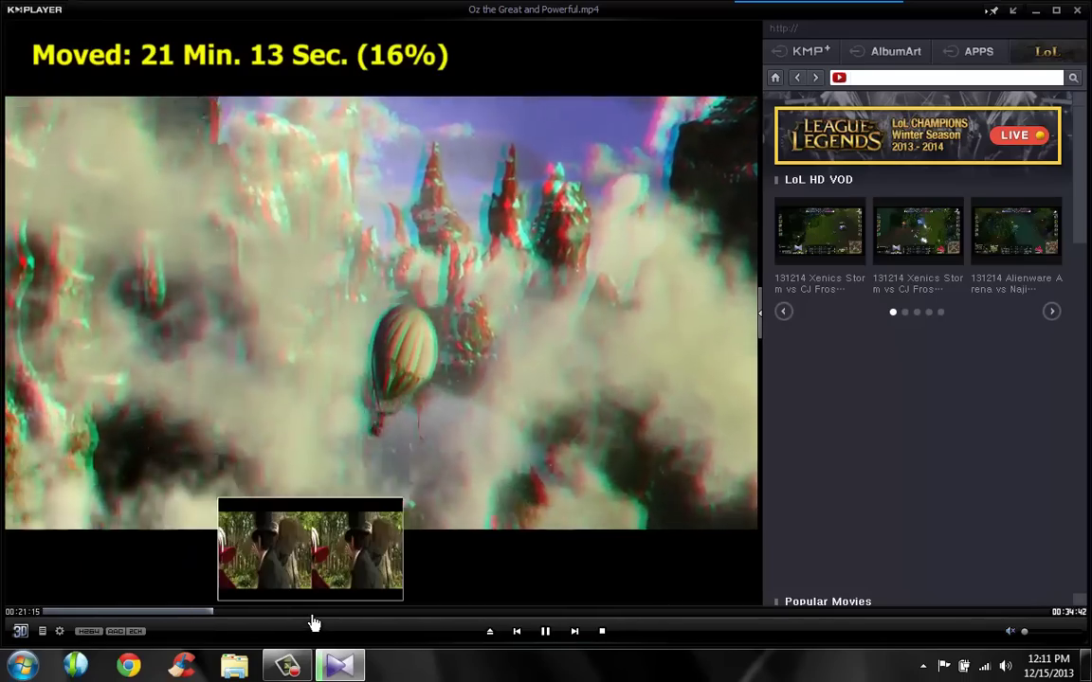
{"action": "left_click", "coordinate": [315, 613]}
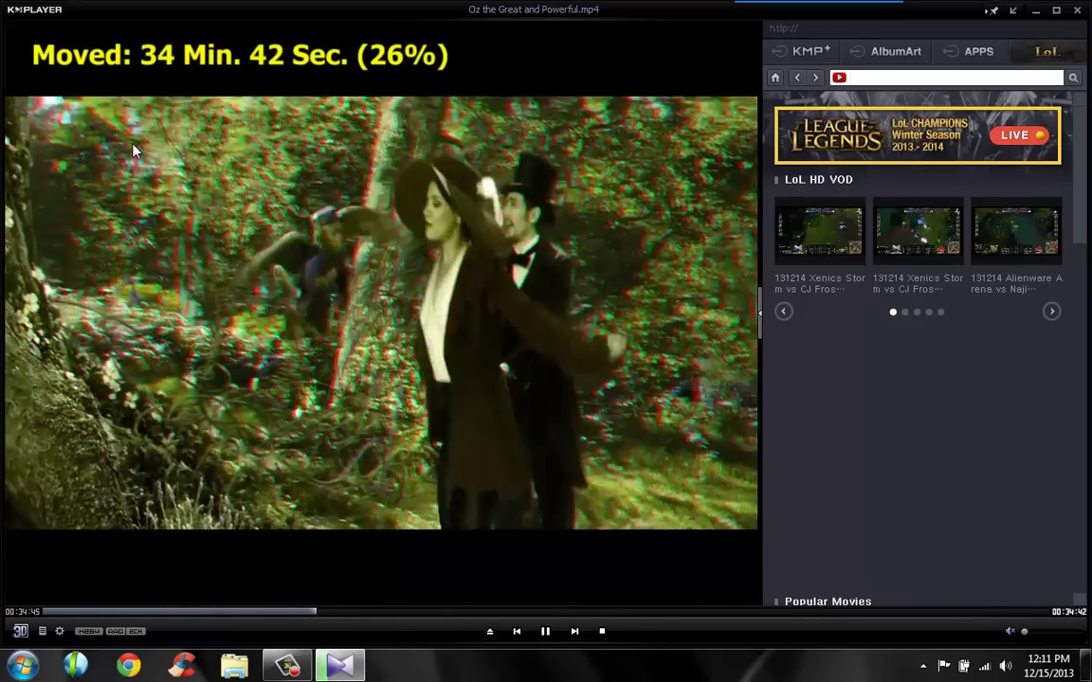
- Set the 3D Screen Controls output to Red/Cyan - Color
{"action": "right_click", "coordinate": [133, 139]}
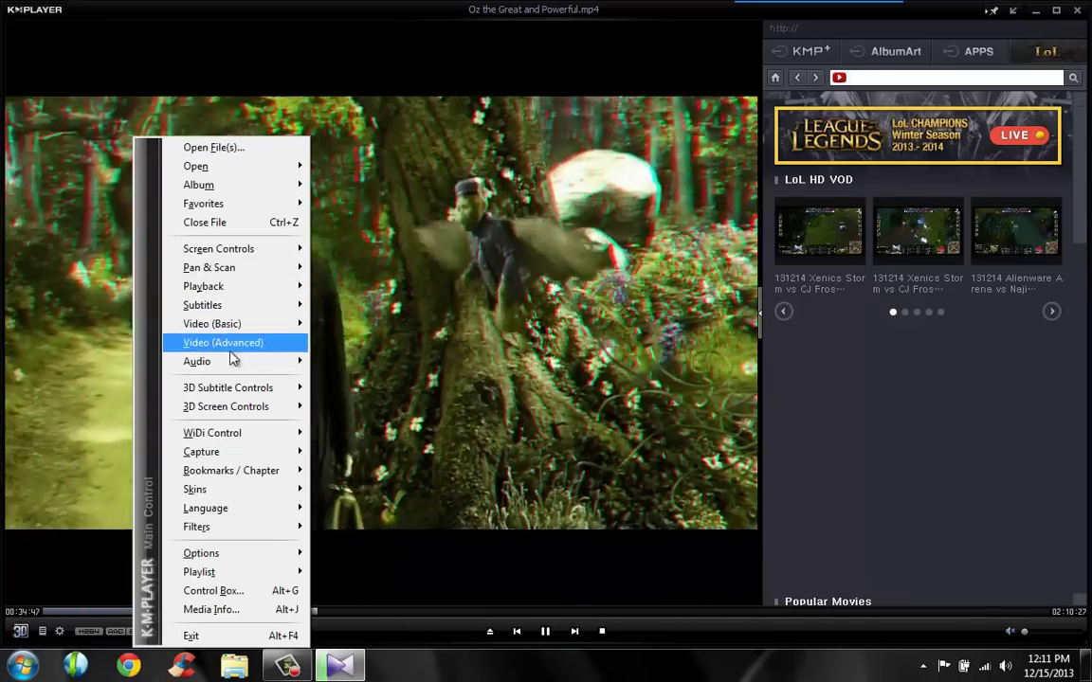
{"action": "mouse_move", "coordinate": [240, 417]}
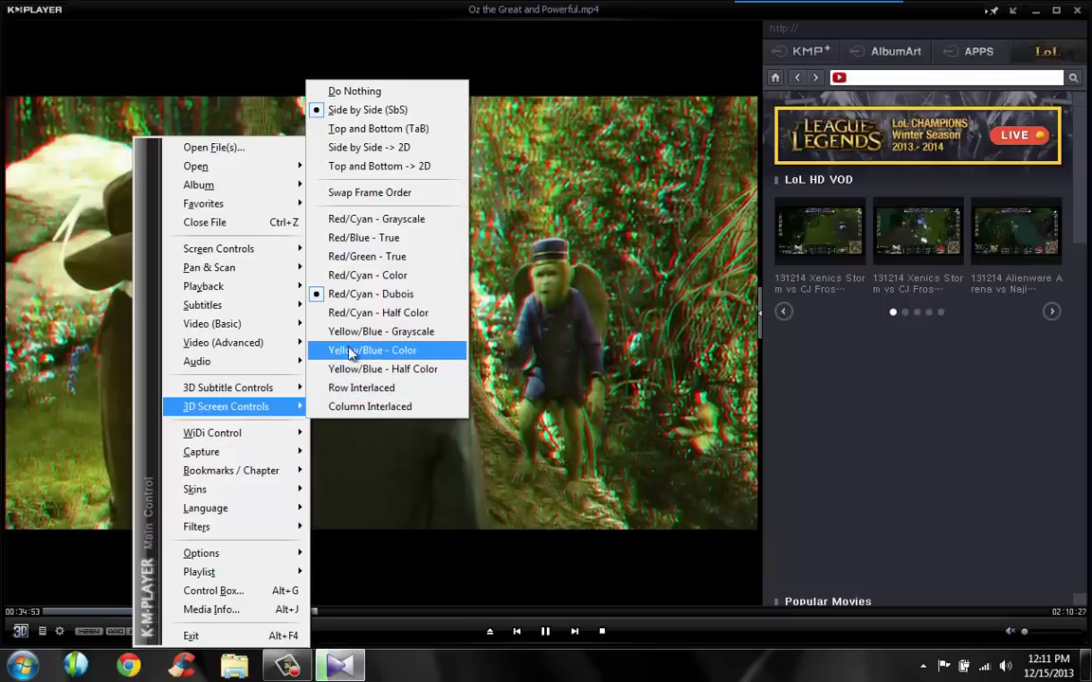
{"action": "left_click", "coordinate": [382, 276]}
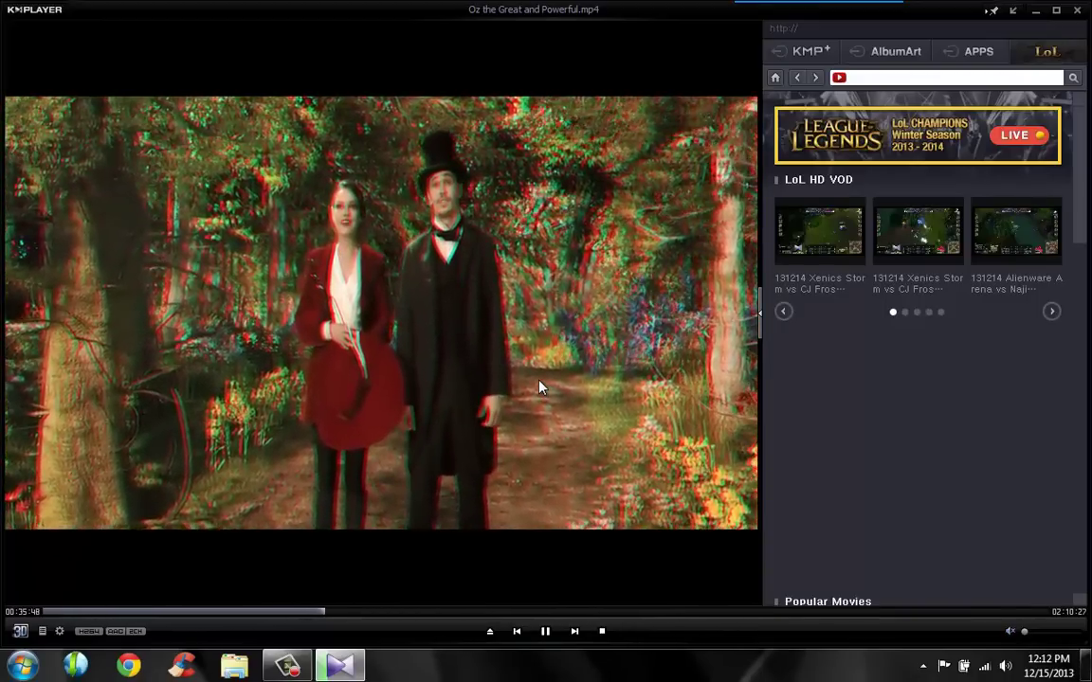
- Pause the movie at 35:52 and view the paused frame fullscreen, then windowed again
{"action": "left_click", "coordinate": [545, 632]}
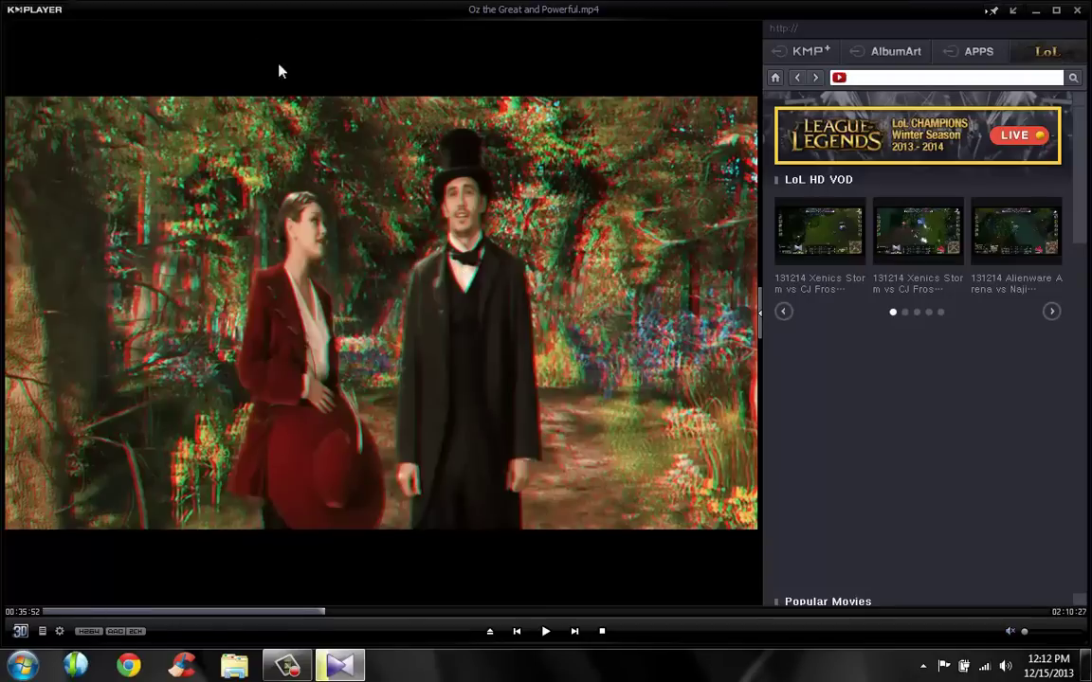
{"action": "double_click", "coordinate": [512, 546]}
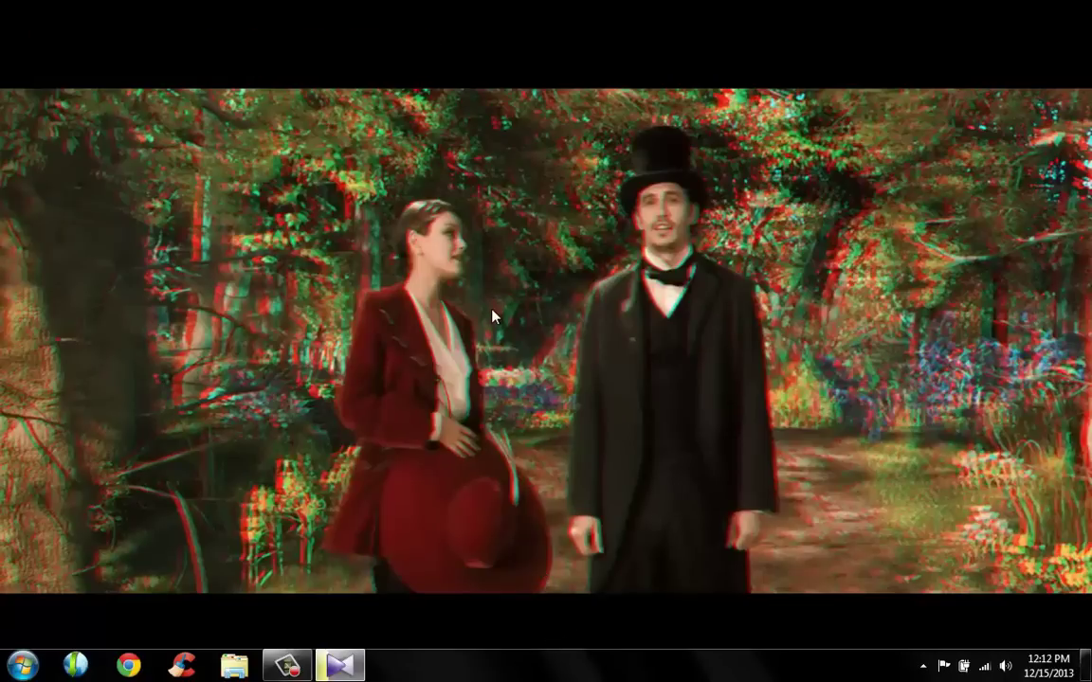
{"action": "double_click", "coordinate": [422, 465]}
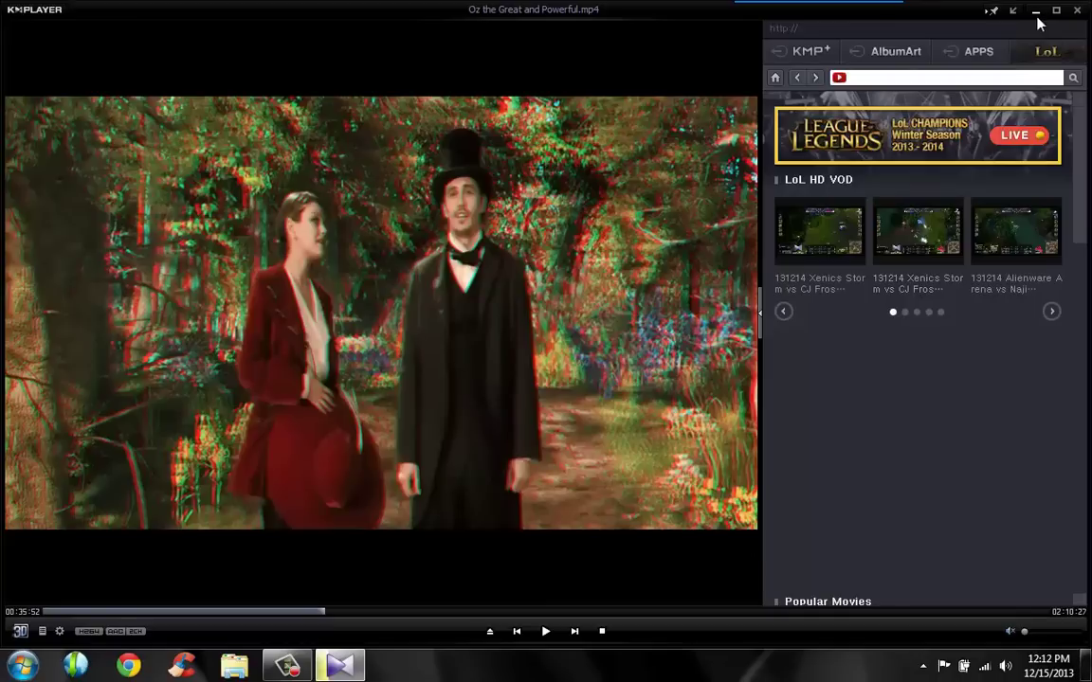
- Minimize KMPlayer, restore it briefly, and minimize it again to show the desktop
{"action": "left_click", "coordinate": [1034, 10]}
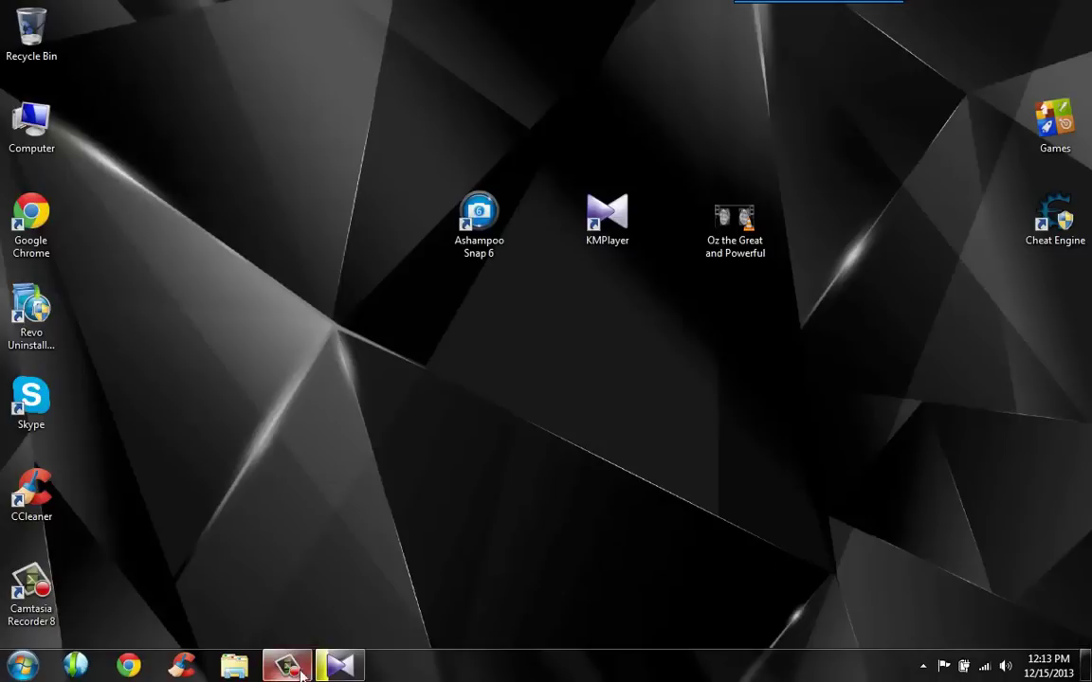
{"action": "left_click", "coordinate": [340, 665]}
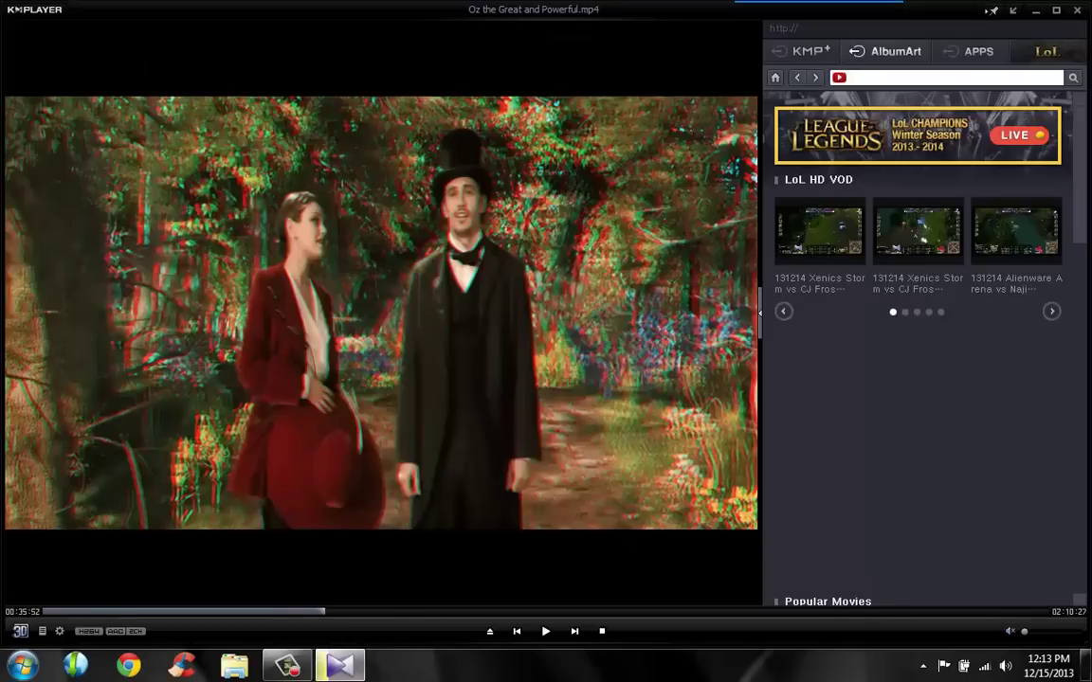
{"action": "left_click", "coordinate": [1035, 13]}
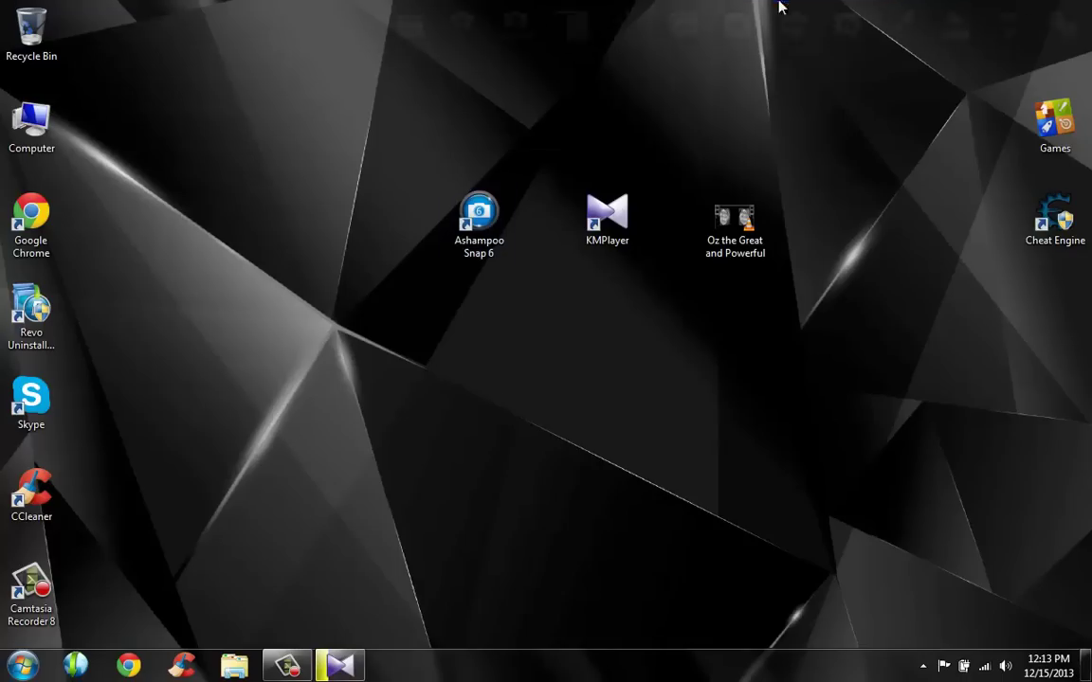
- Start a Desktop video capture with audio from the Primary Sound Capture Driver instead of the microphone
{"action": "mouse_move", "coordinate": [491, 10]}
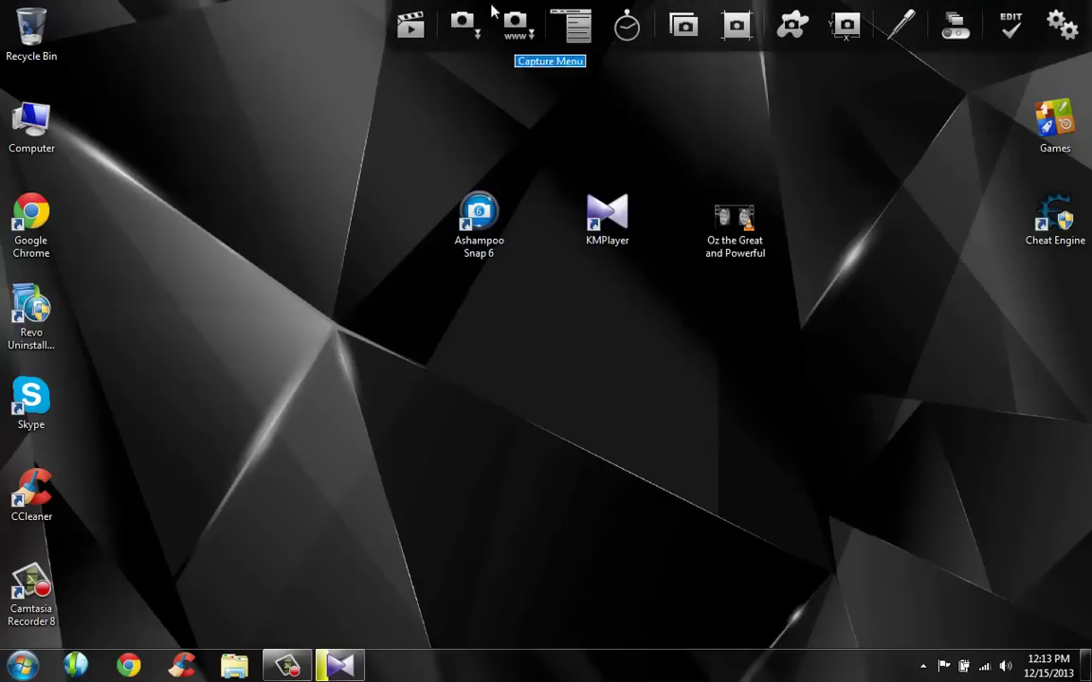
{"action": "left_click", "coordinate": [410, 25]}
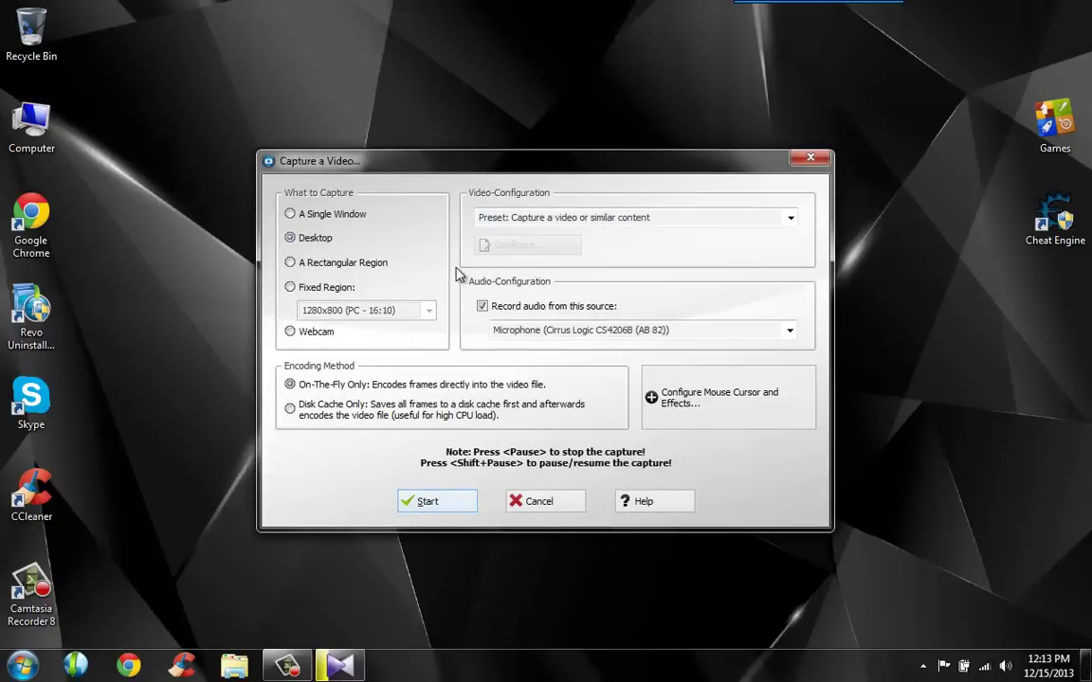
{"action": "left_click_drag", "start_coordinate": [335, 163], "coordinate": [421, 129]}
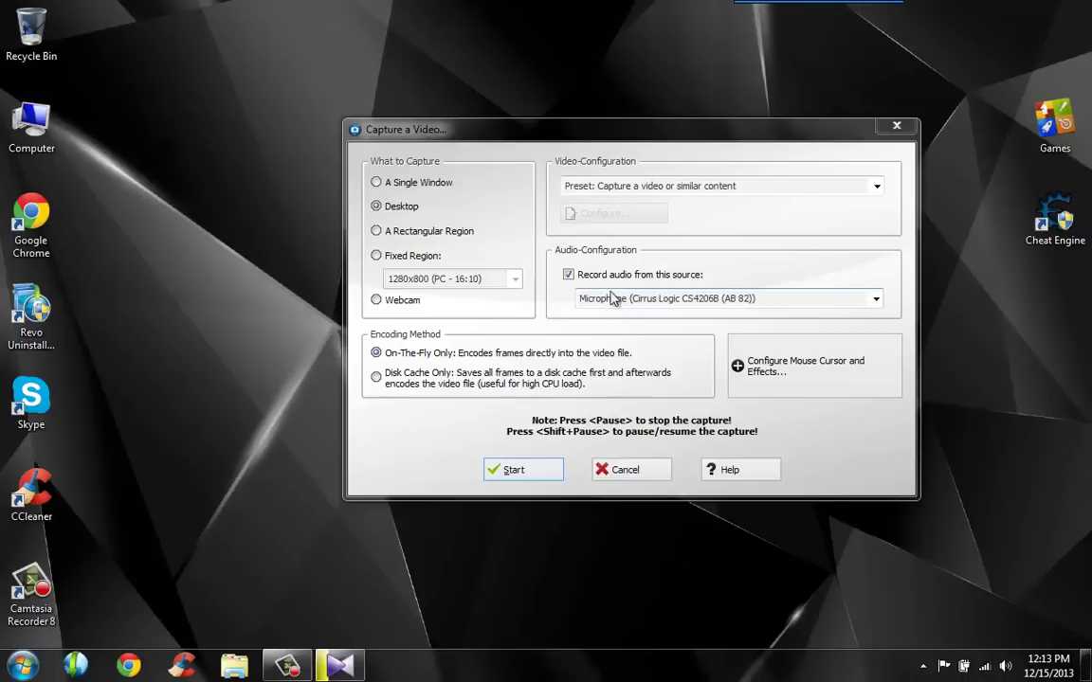
{"action": "left_click", "coordinate": [696, 302]}
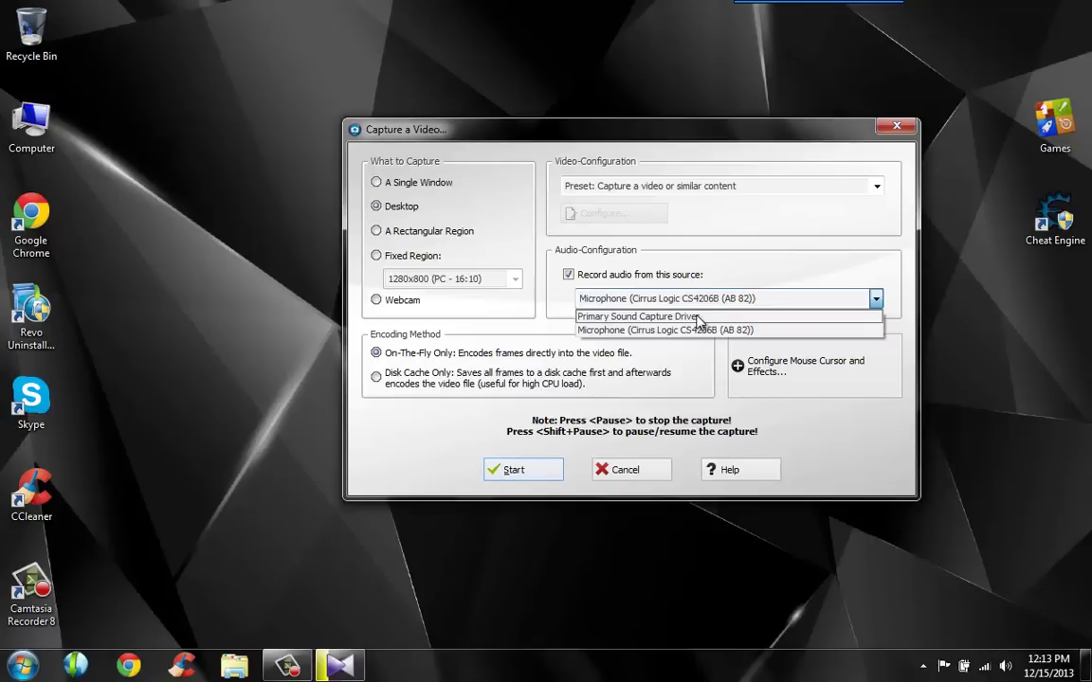
{"action": "left_click", "coordinate": [688, 316]}
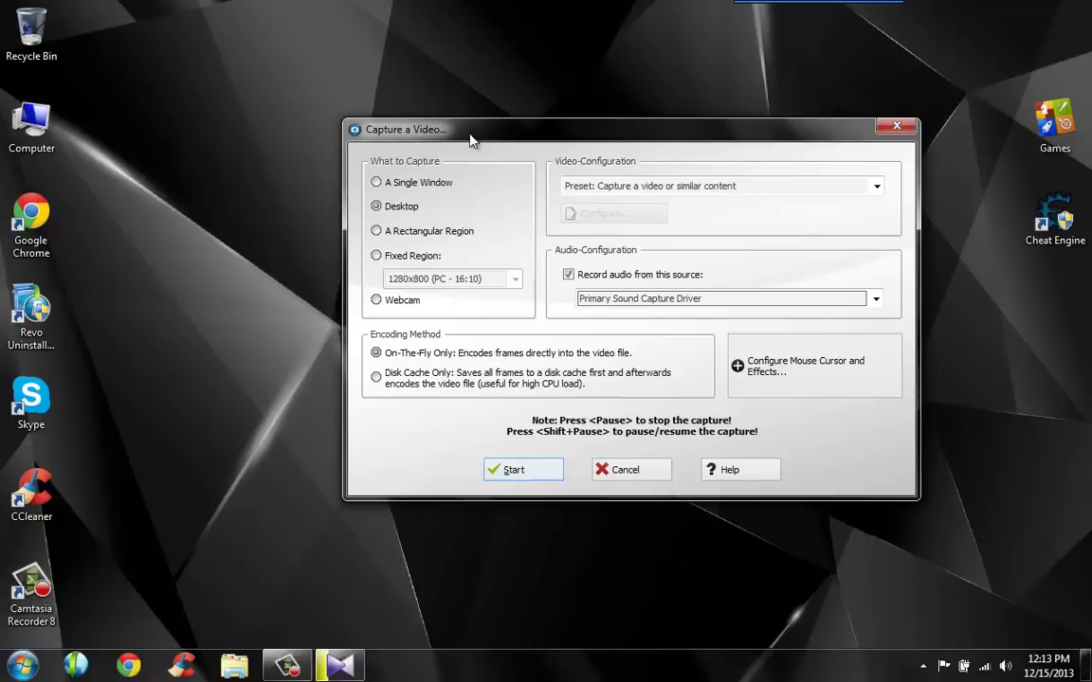
{"action": "left_click_drag", "start_coordinate": [471, 140], "coordinate": [442, 129]}
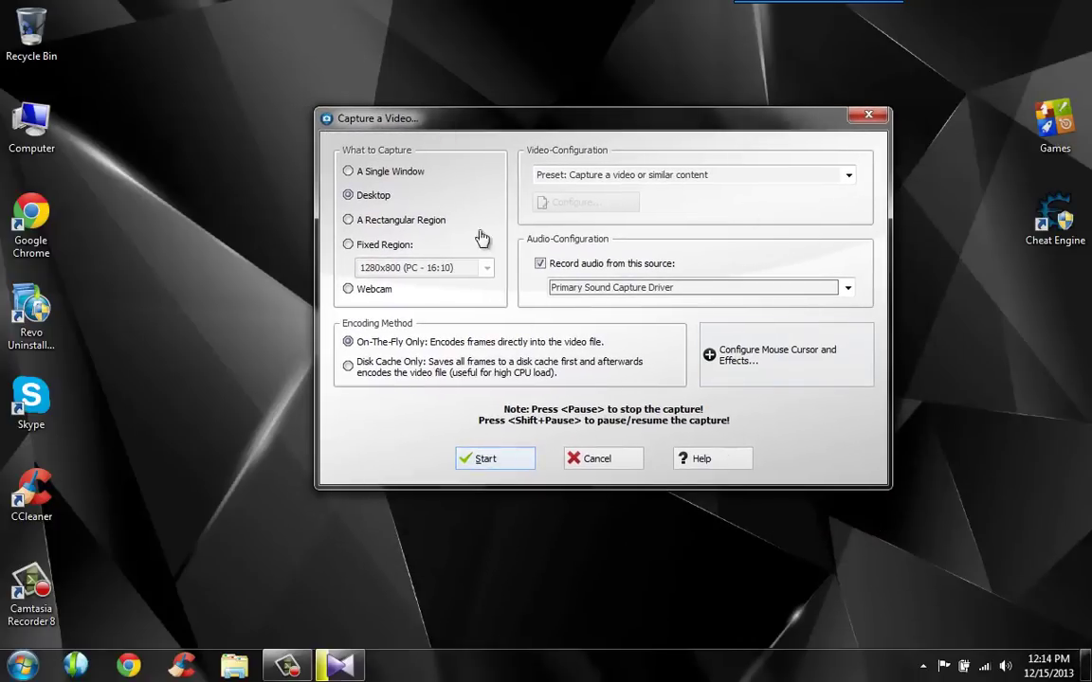
{"action": "left_click_drag", "start_coordinate": [487, 122], "coordinate": [521, 141]}
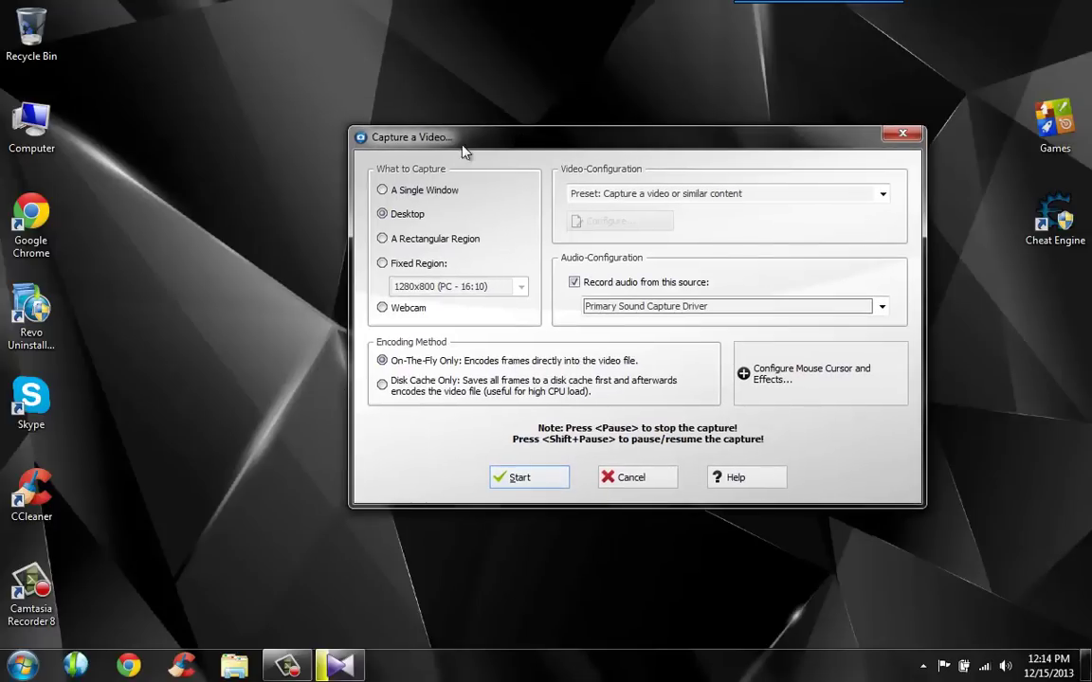
{"action": "left_click", "coordinate": [539, 483]}
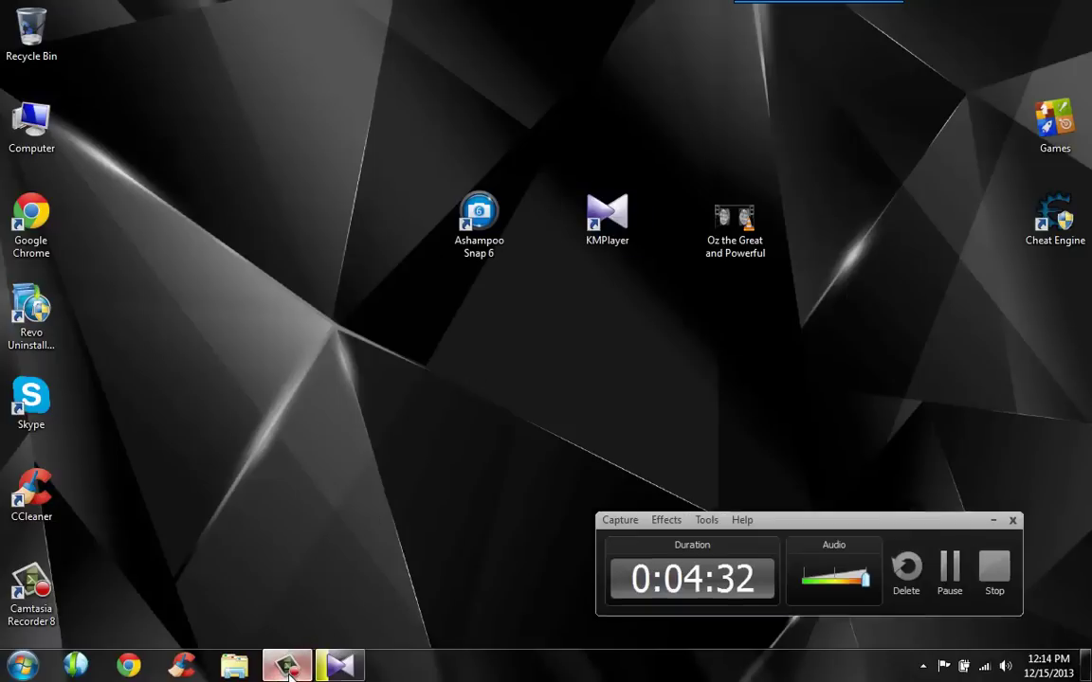
- Restore KMPlayer, jump back near the movie's start, and toggle fullscreen on and off
{"action": "left_click", "coordinate": [339, 666]}
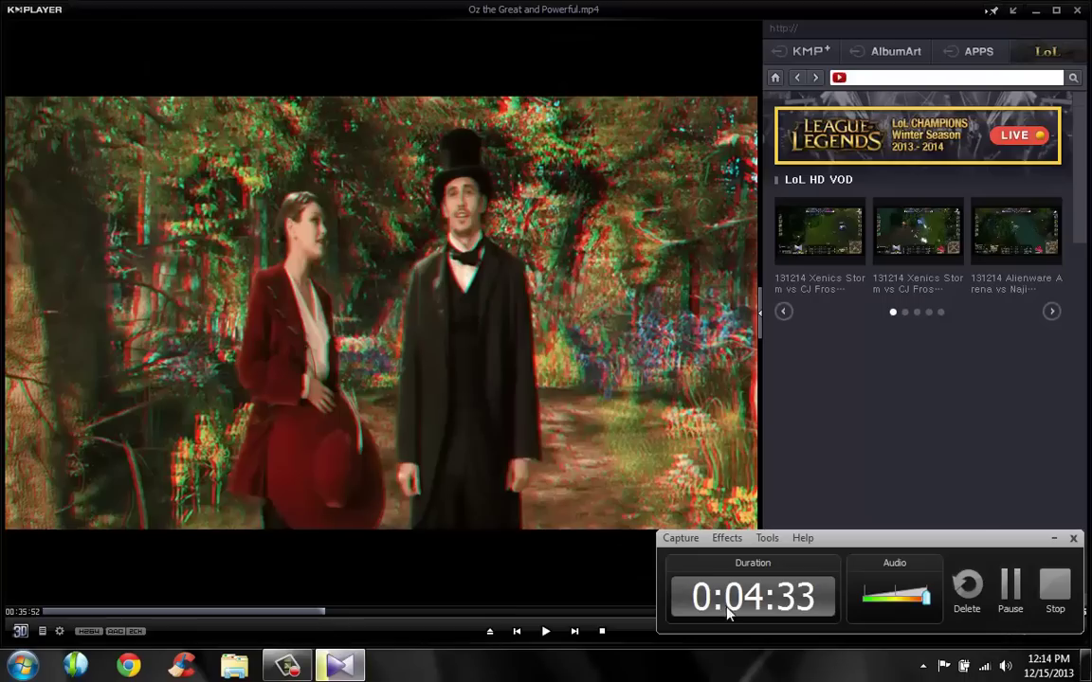
{"action": "left_click", "coordinate": [1056, 540]}
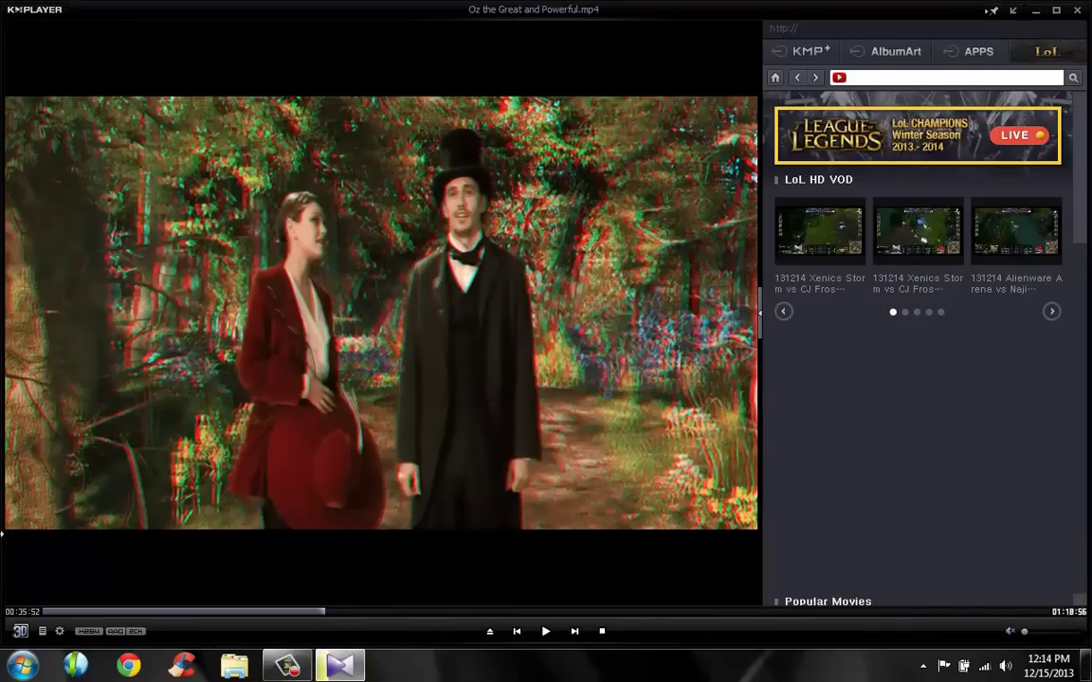
{"action": "left_click", "coordinate": [44, 612]}
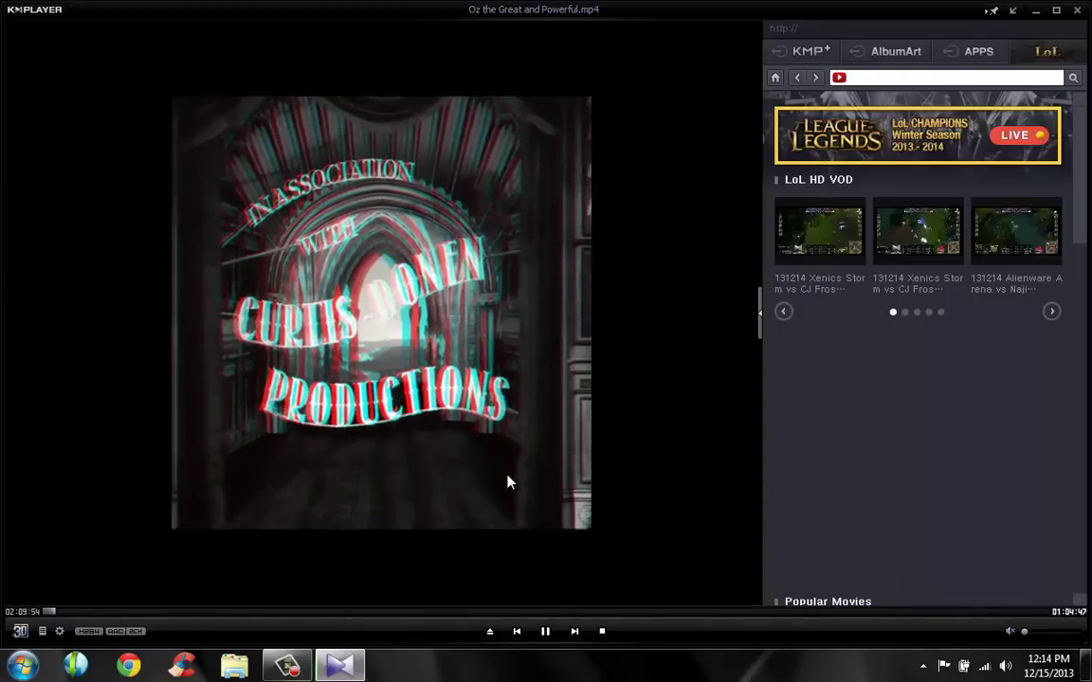
{"action": "double_click", "coordinate": [508, 482]}
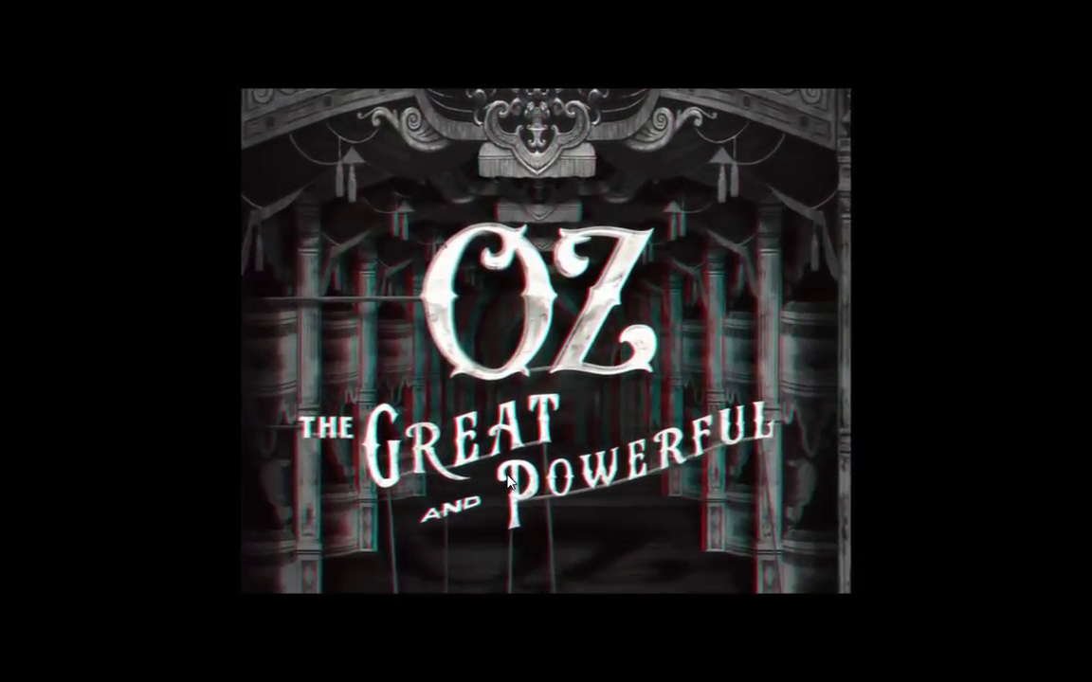
{"action": "double_click", "coordinate": [533, 443]}
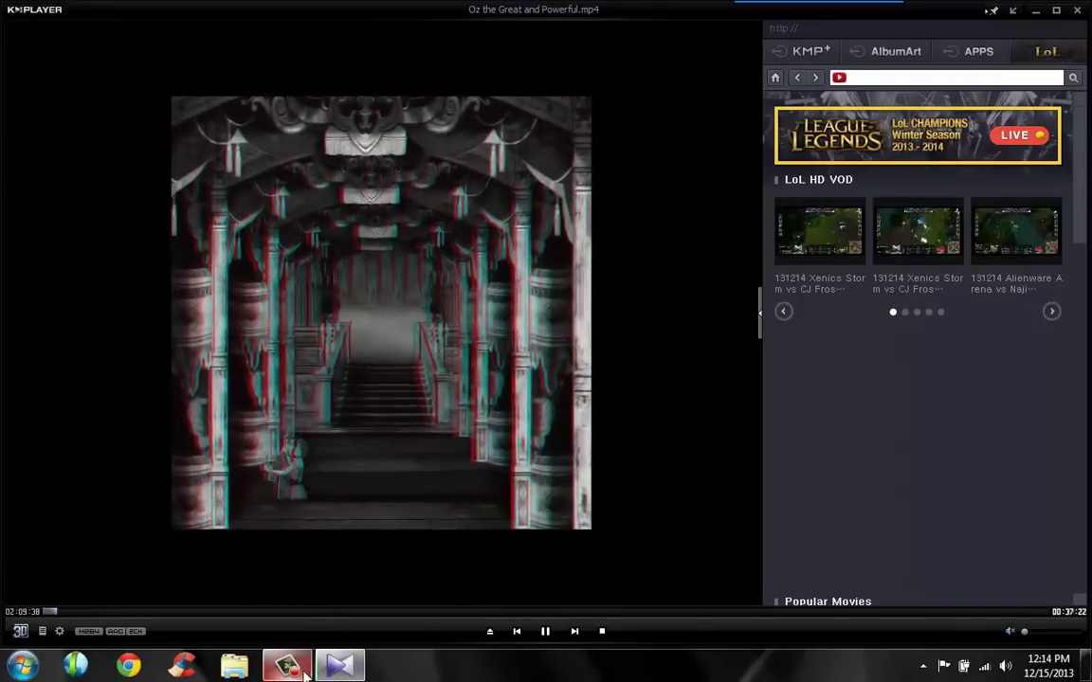
- Record a short clip of the anaglyph movie, stop it, keep the video, and minimize KMPlayer
{"action": "mouse_move", "coordinate": [787, 29]}
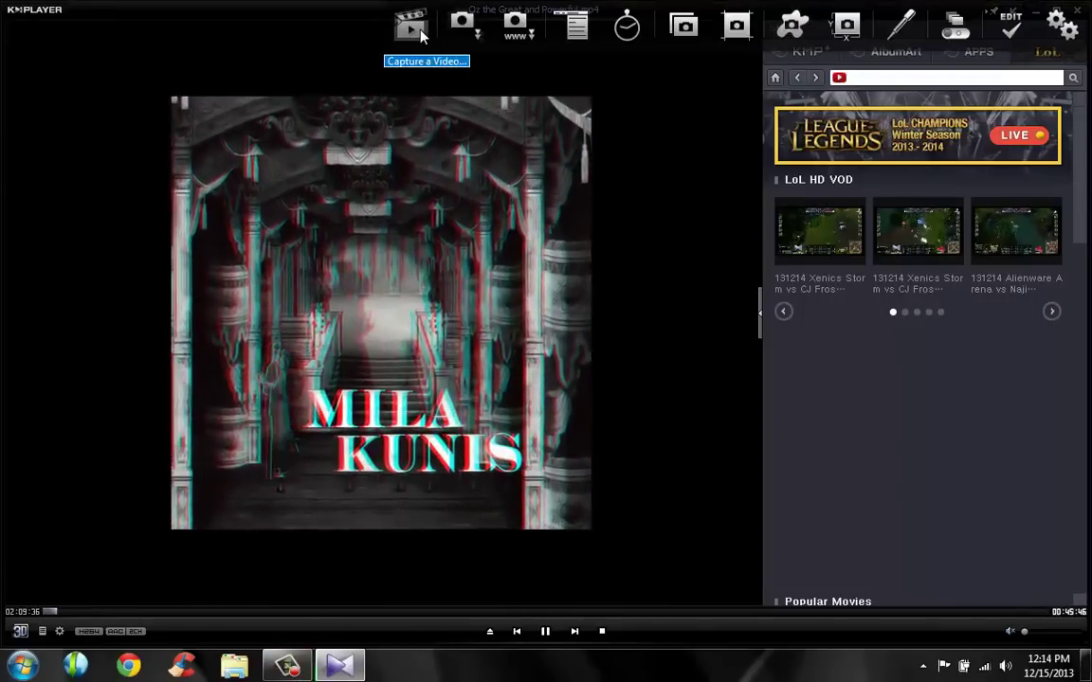
{"action": "left_click", "coordinate": [422, 35]}
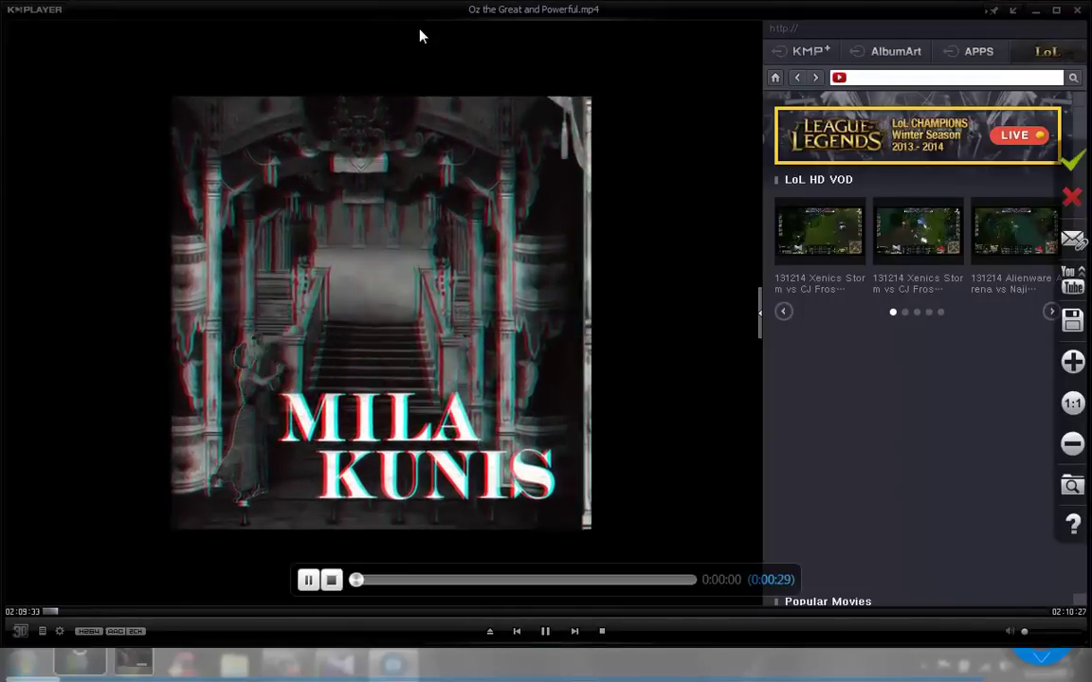
{"action": "left_click", "coordinate": [541, 638]}
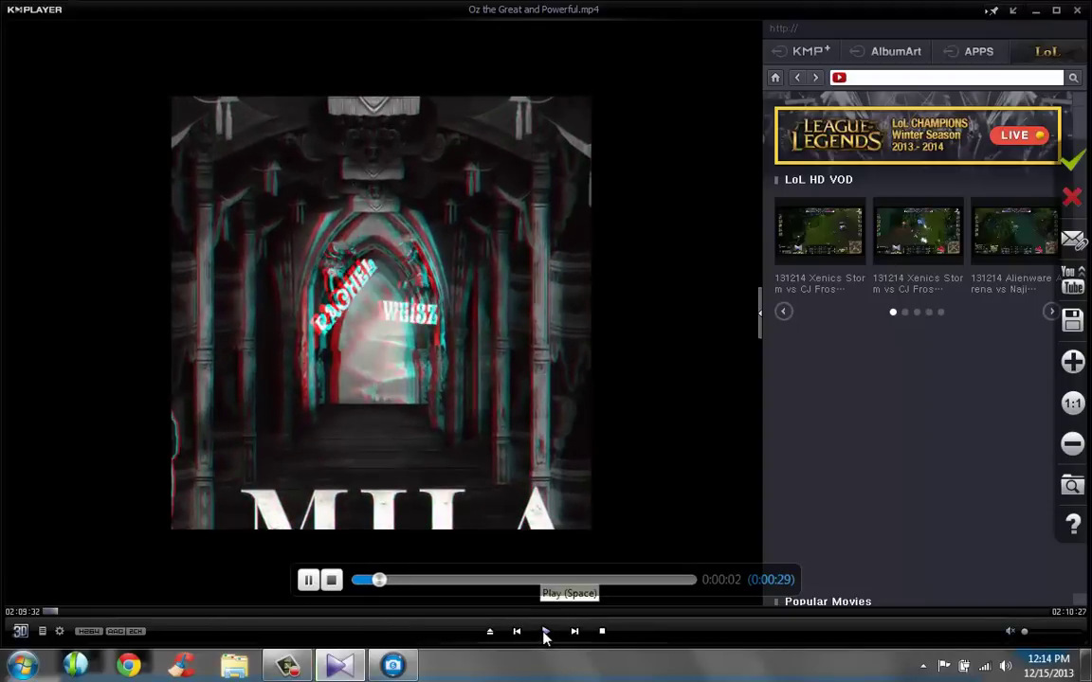
{"action": "left_click", "coordinate": [331, 580]}
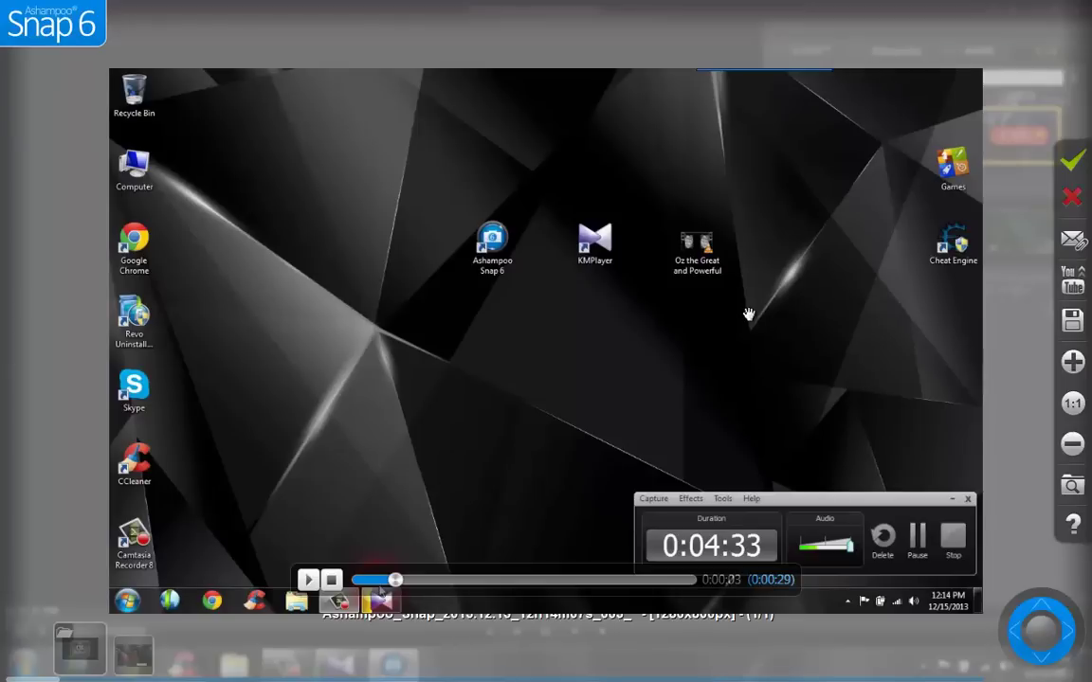
{"action": "left_click", "coordinate": [1074, 159]}
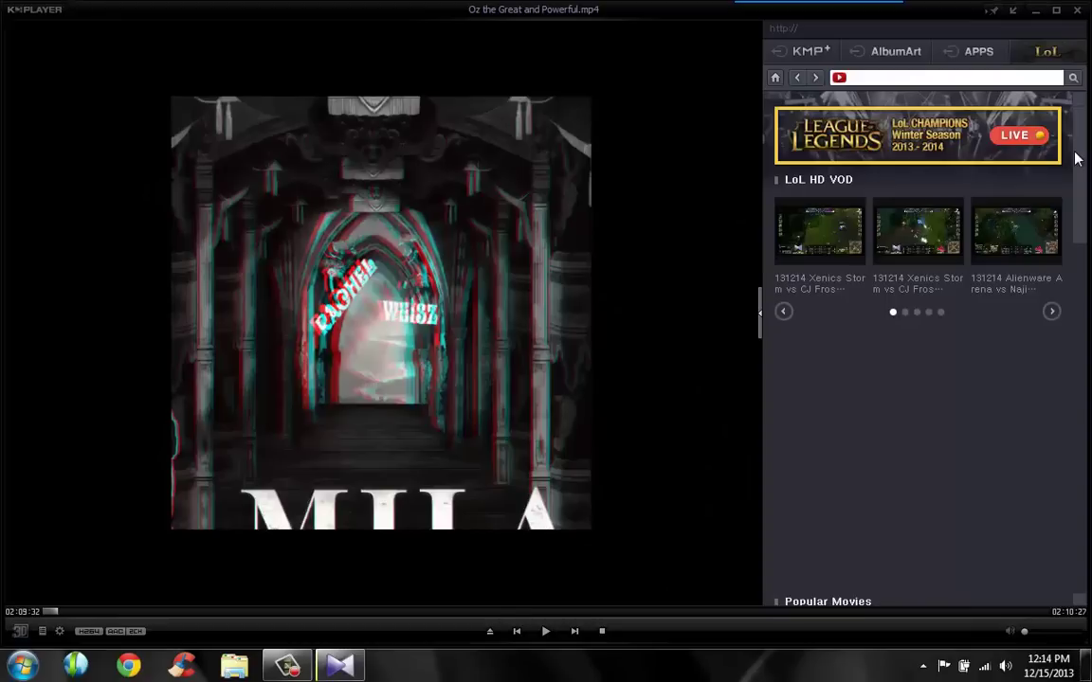
{"action": "left_click", "coordinate": [1035, 11]}
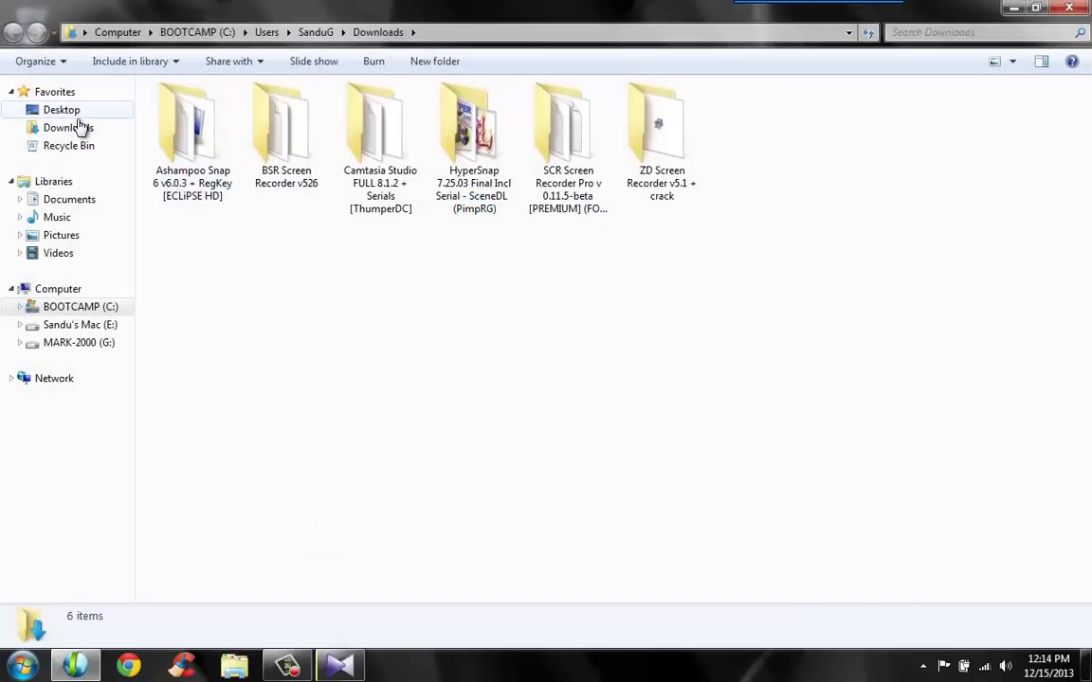
- Open the newest Ashampoo Snap capture from Explorer in VLC and maximize the window
{"action": "left_click", "coordinate": [78, 125]}
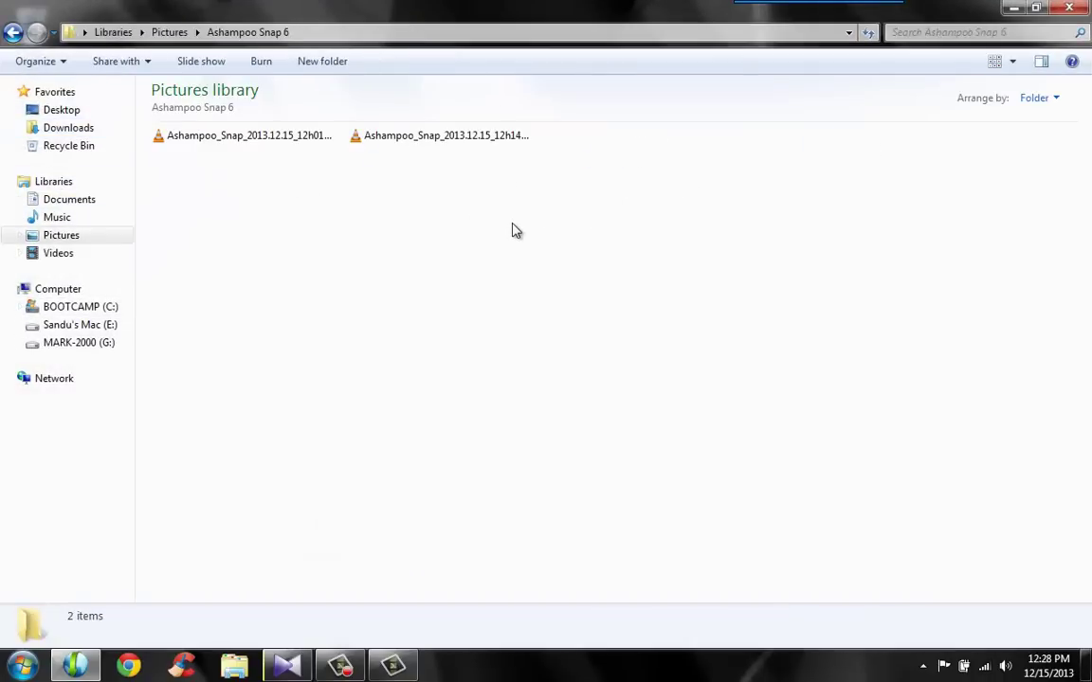
{"action": "double_click", "coordinate": [366, 137]}
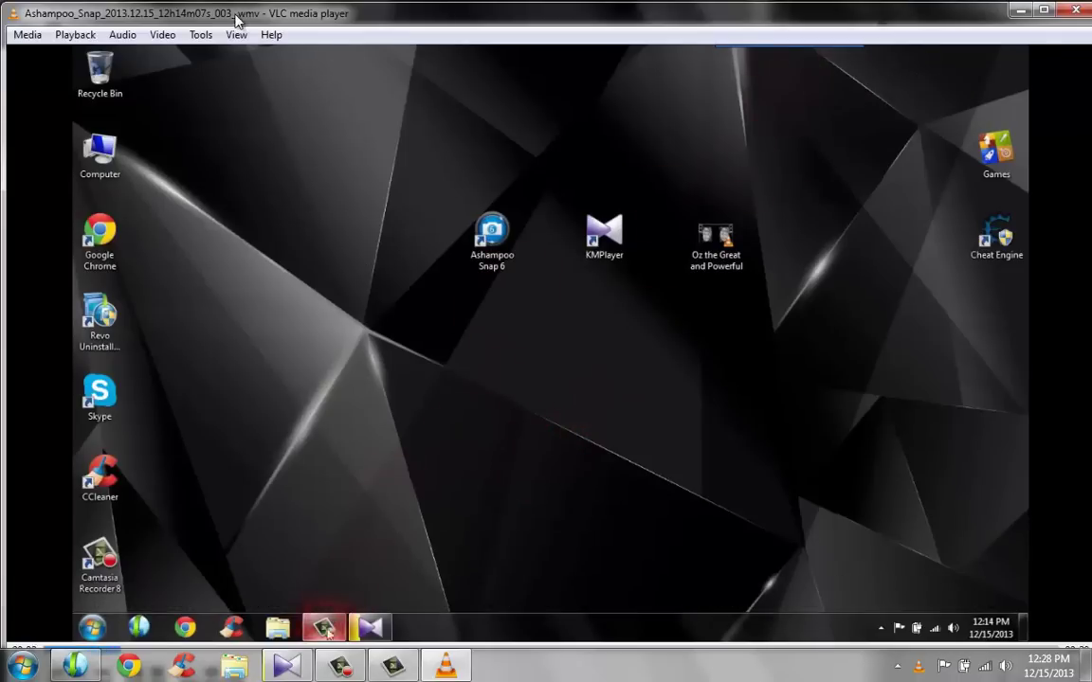
{"action": "double_click", "coordinate": [217, 8]}
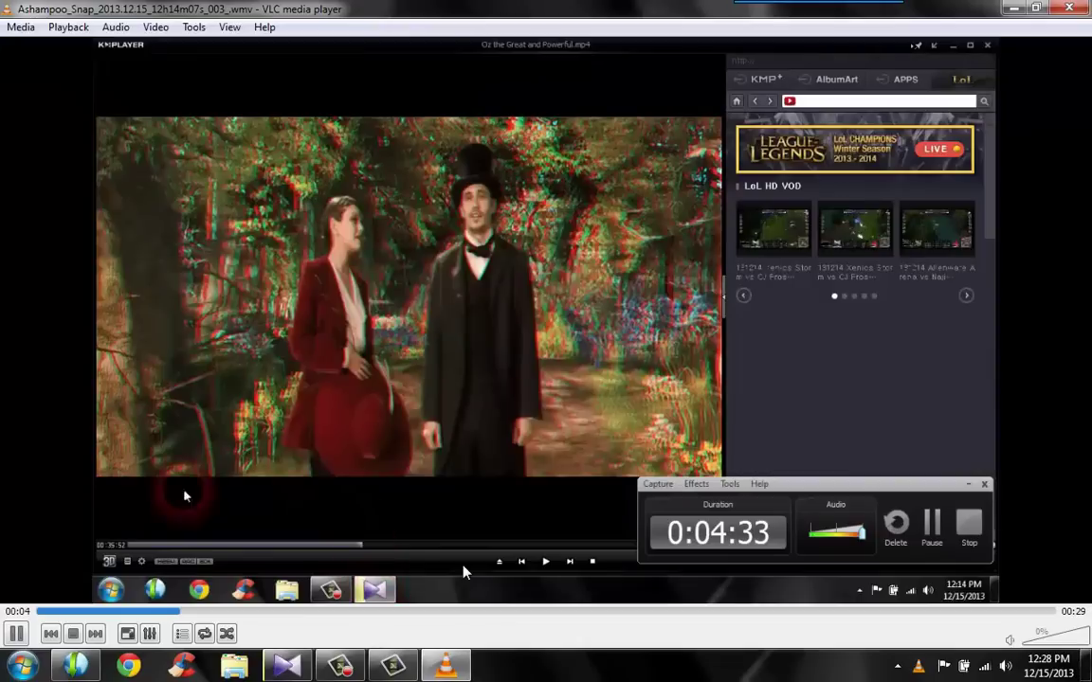
- Pause, resume, and pause the replayed capture again at 00:15
{"action": "left_click", "coordinate": [17, 634]}
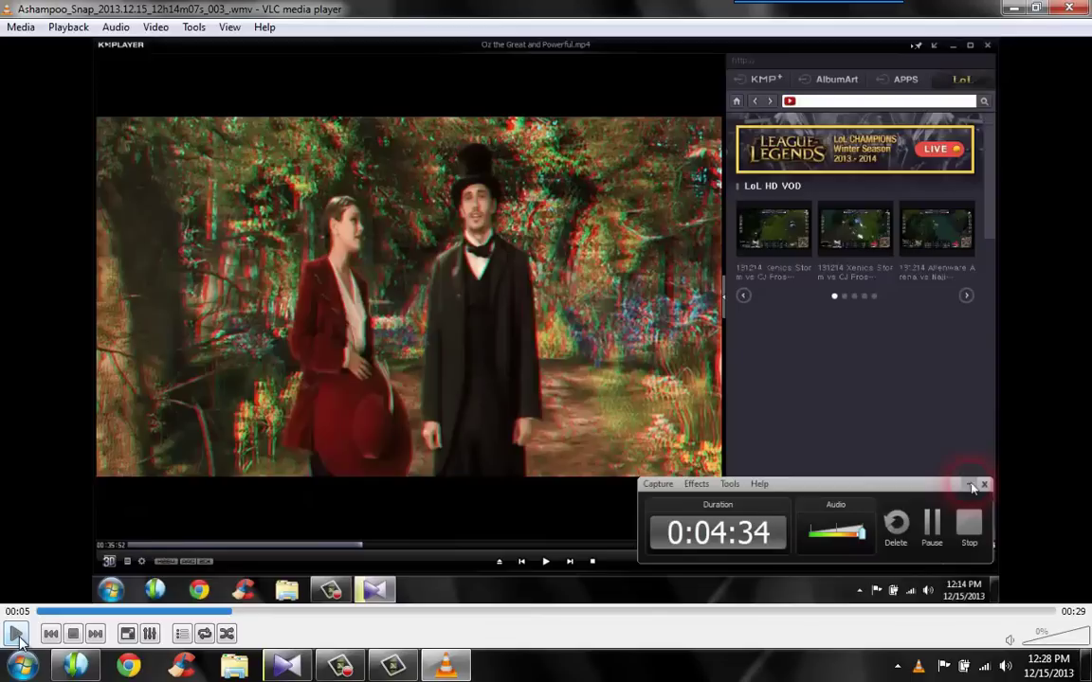
{"action": "left_click", "coordinate": [17, 635]}
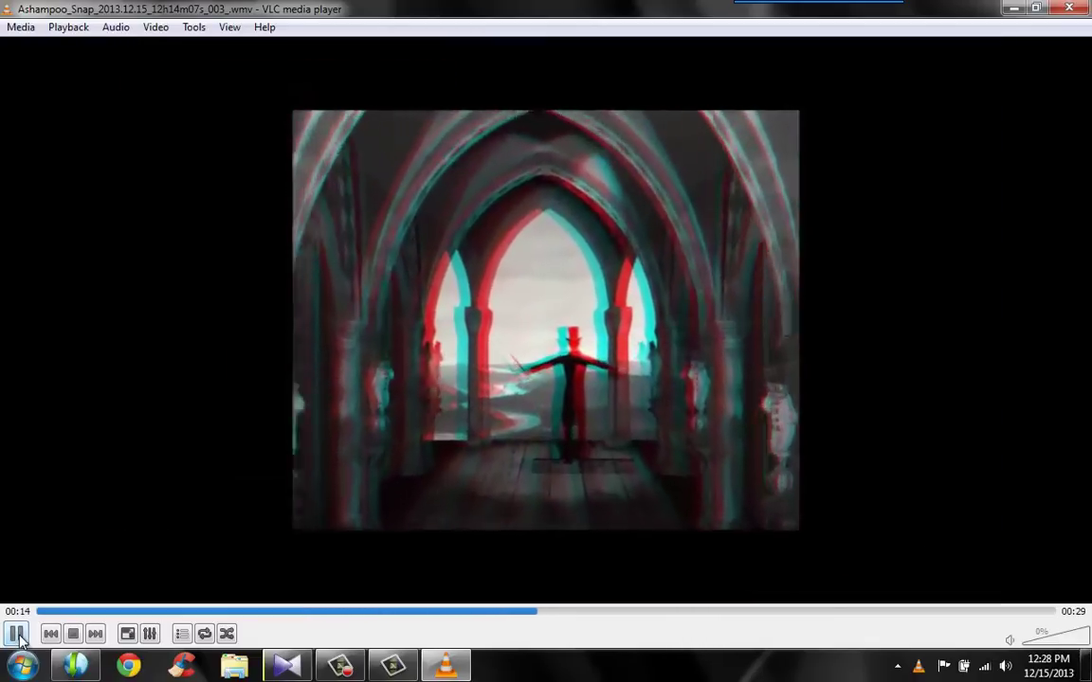
{"action": "left_click", "coordinate": [17, 635]}
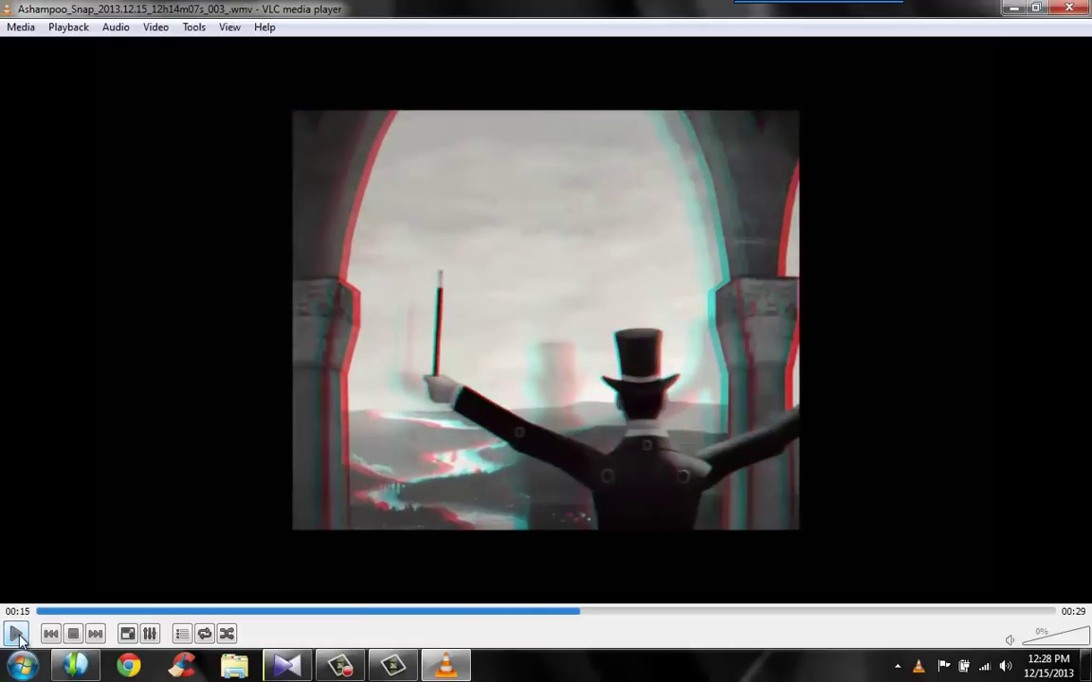